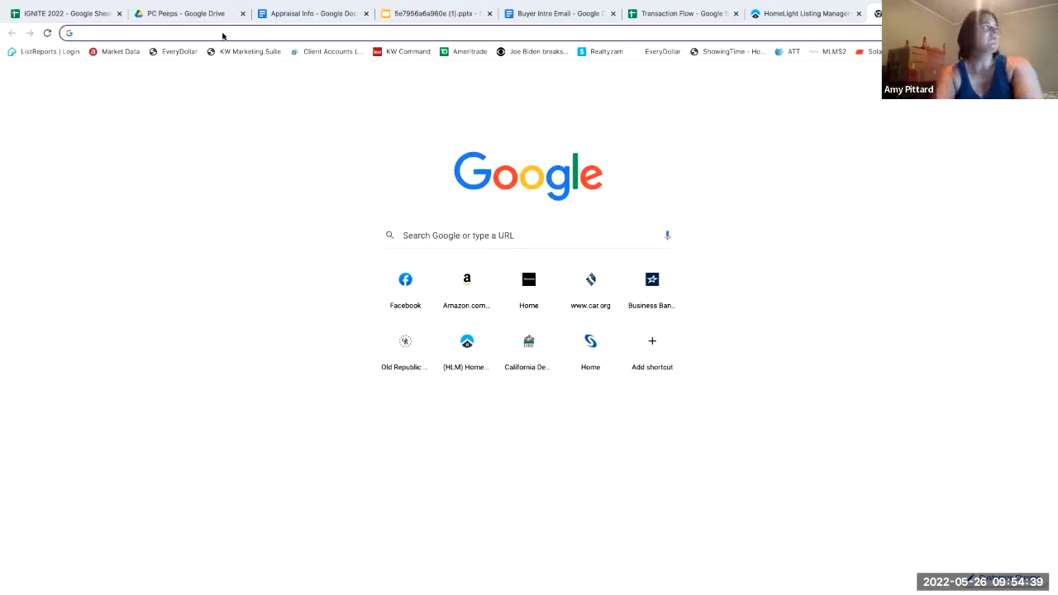
- Load the agent.kw.com Command console and open the Opportunities pipeline overview
type("agent")
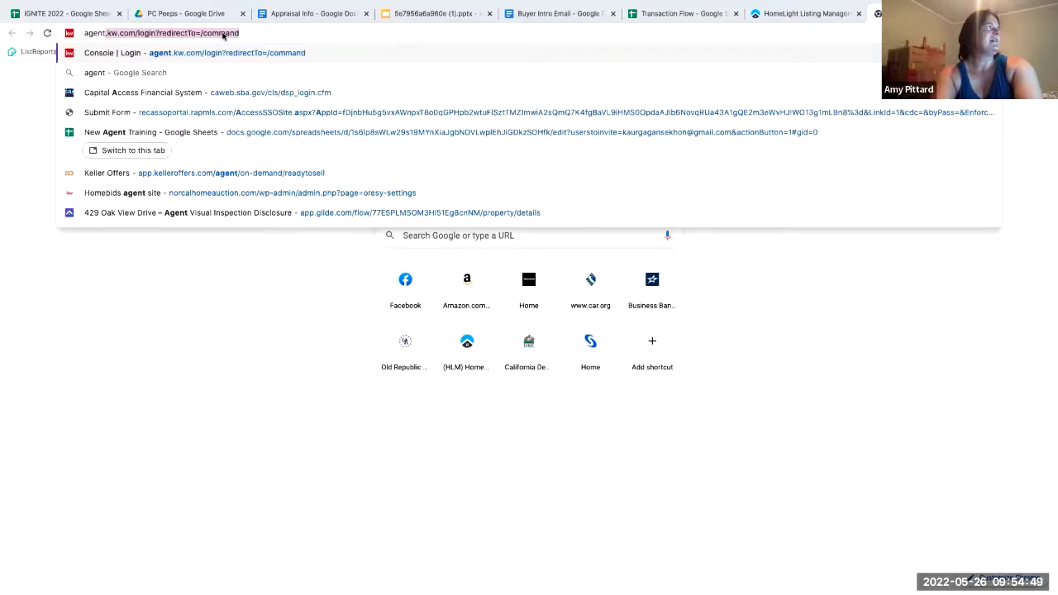
key("Return")
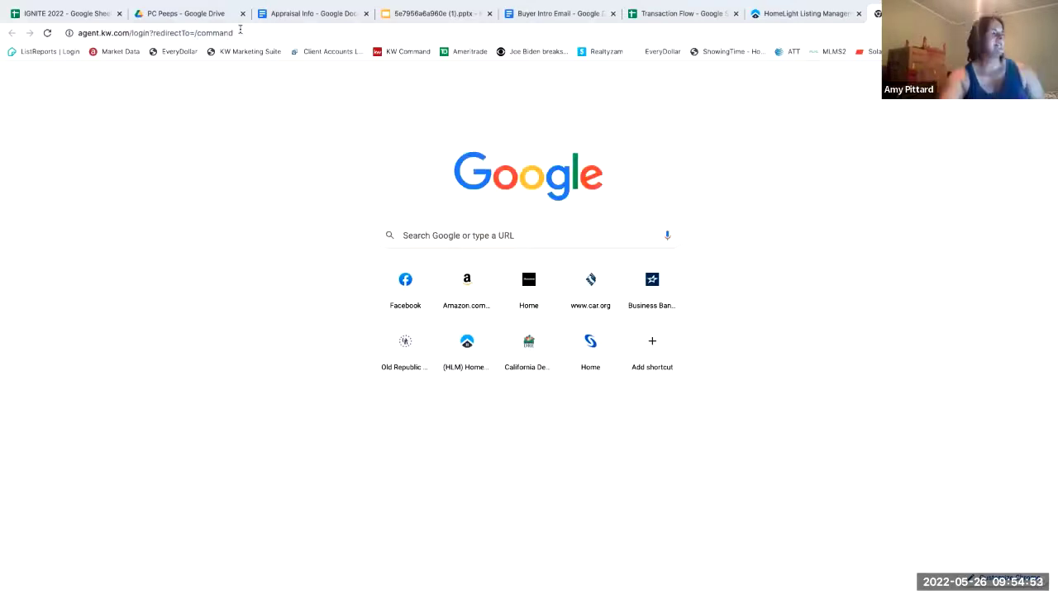
left_click(240, 29)
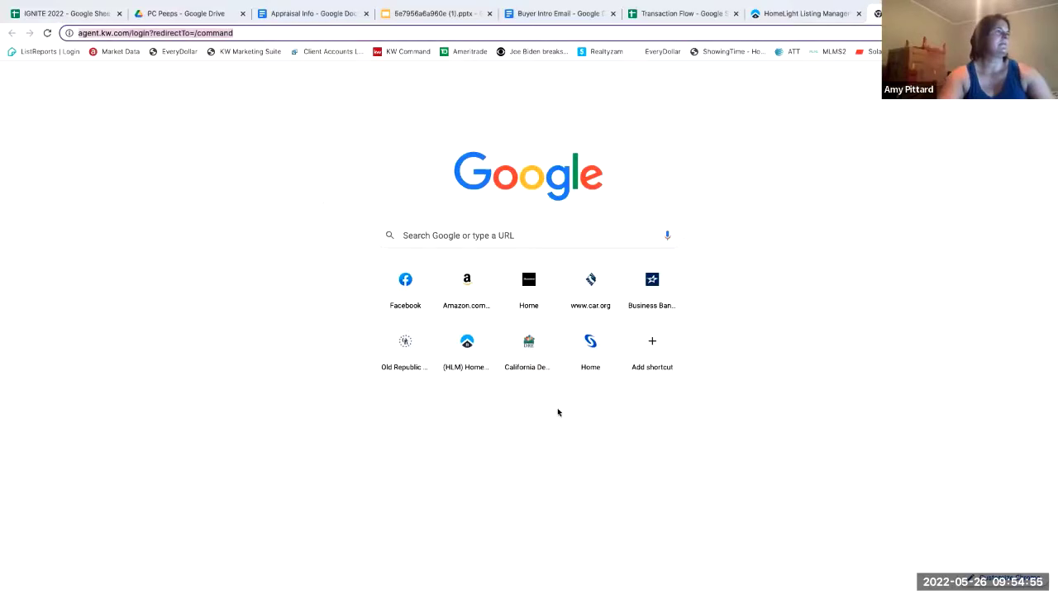
left_click(588, 410)
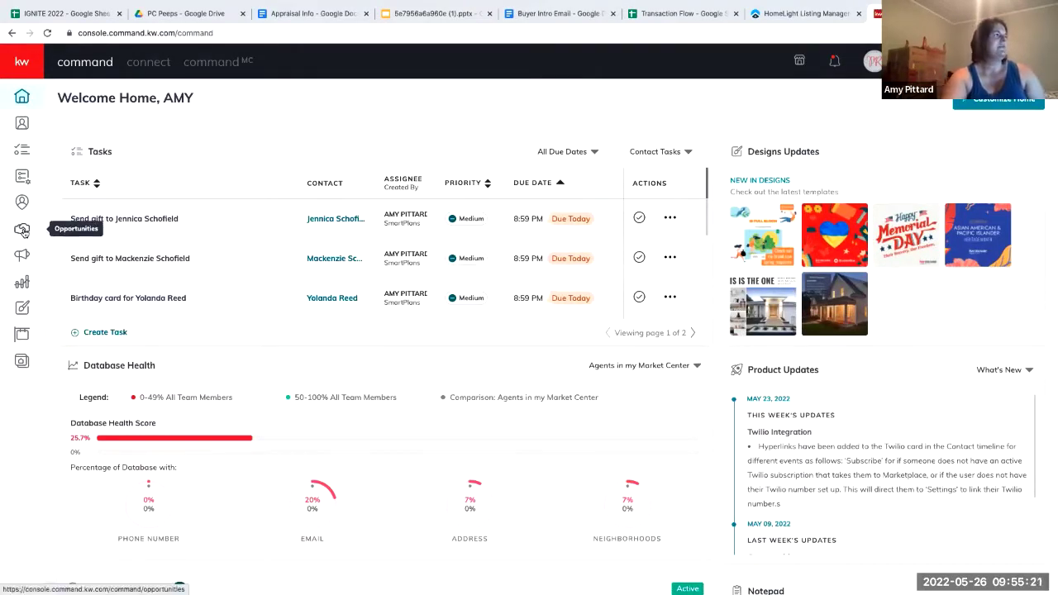
left_click(24, 234)
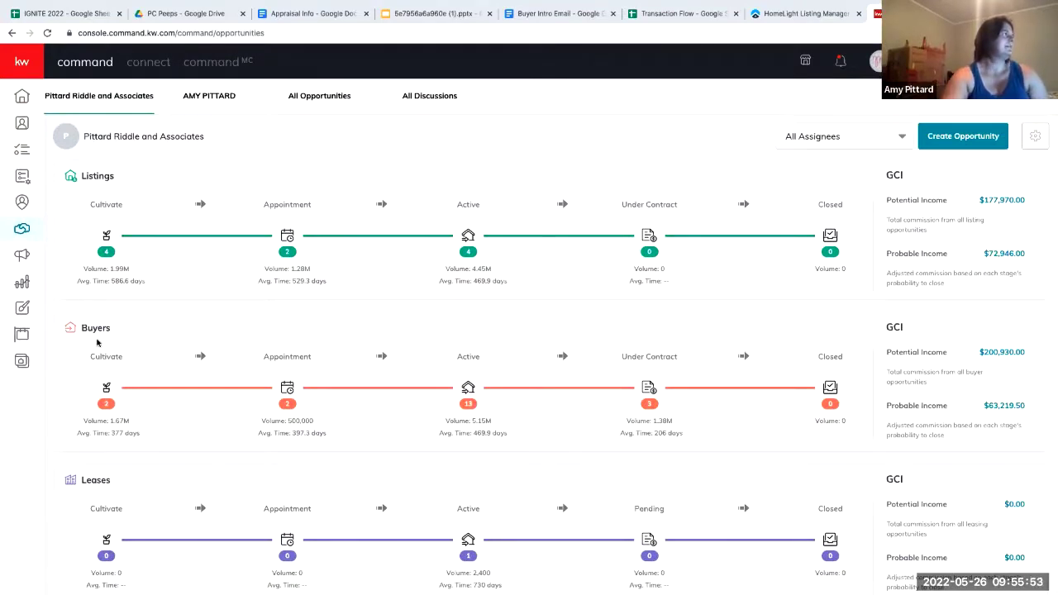
- Review the Buyers opportunity board through the Cultivate, Appointment and Active phases
left_click(106, 384)
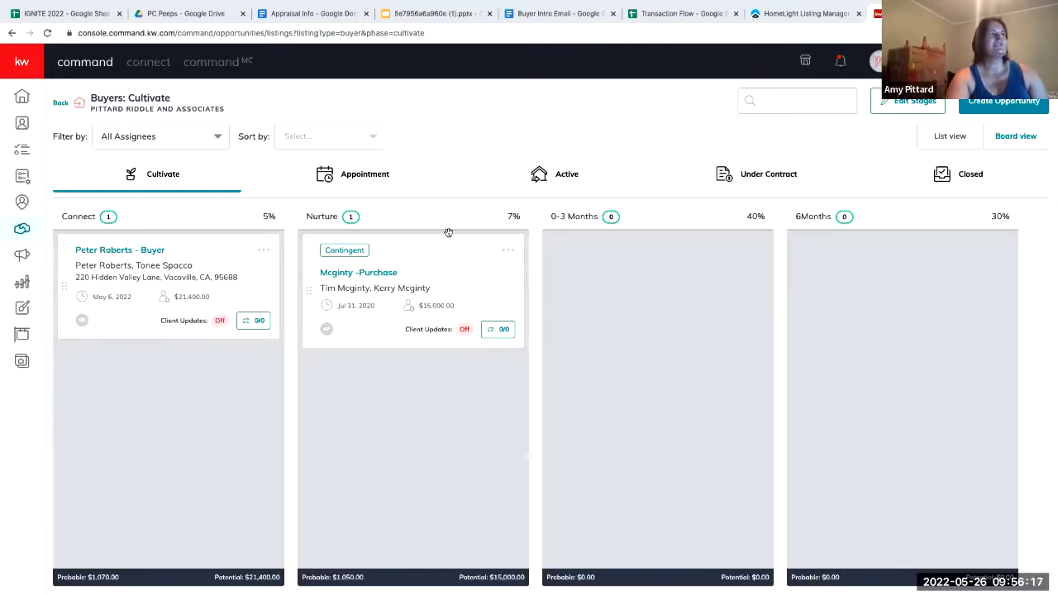
left_click(347, 177)
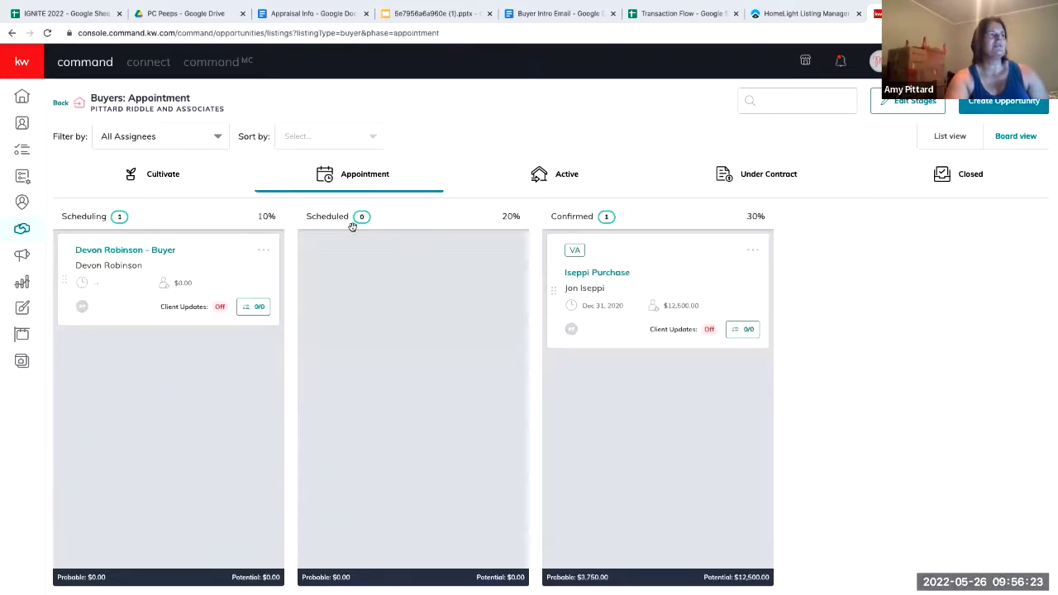
left_click(569, 175)
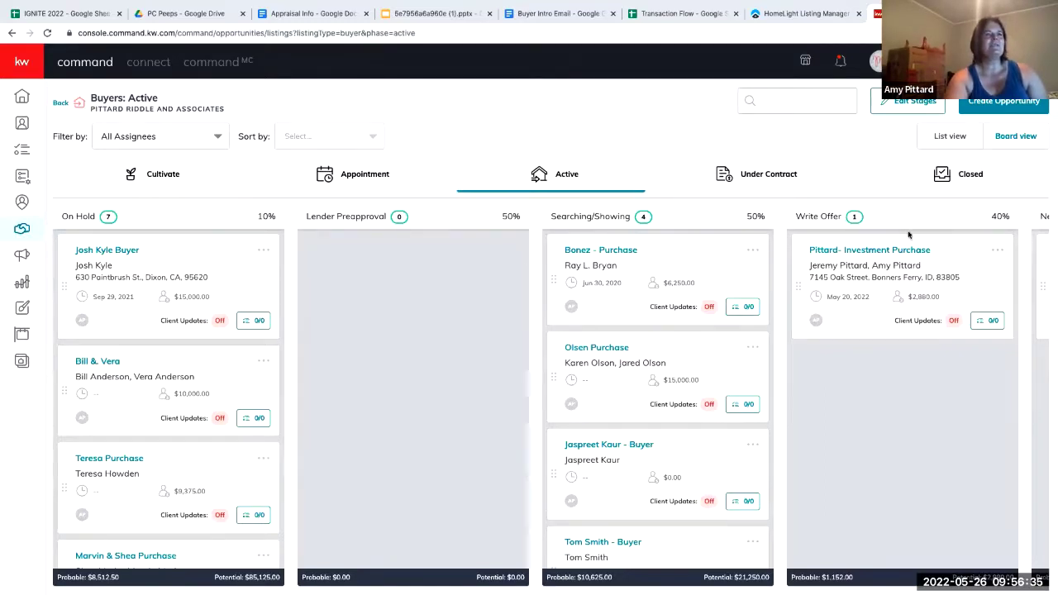
scroll(909, 235, "right", 3)
scroll(909, 235, "right", 5)
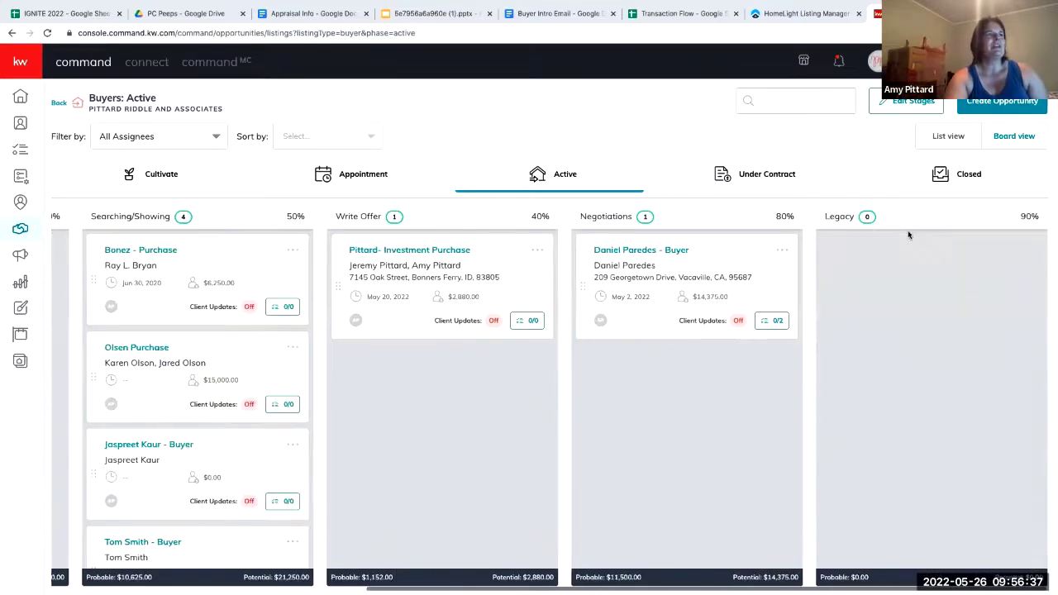
- Examine the stages of the buyers' Under Contract phase, from Under Contract through Clear to Close
left_click(746, 177)
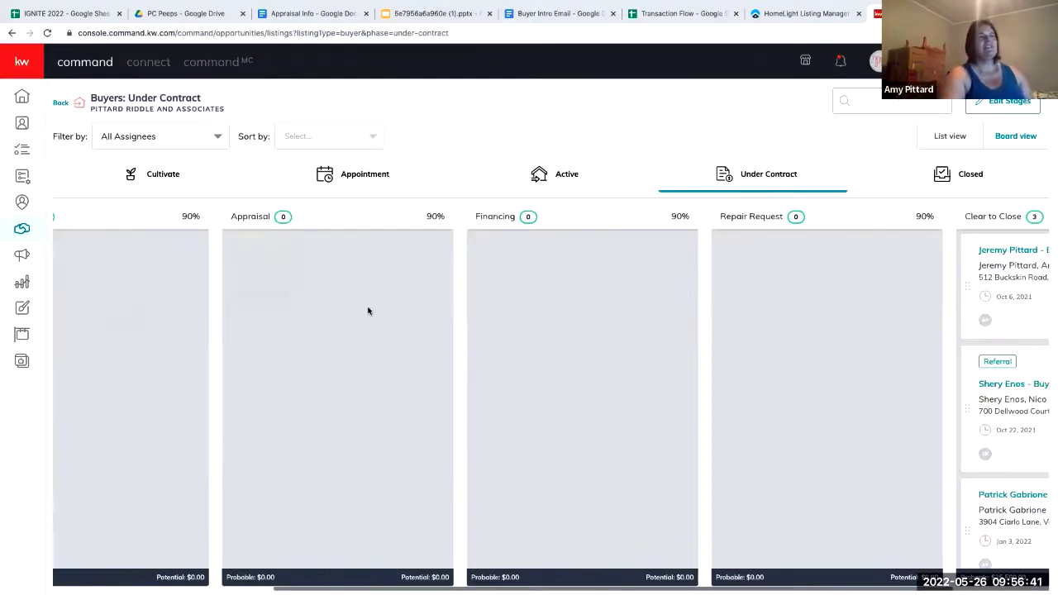
scroll(368, 311, "left", 5)
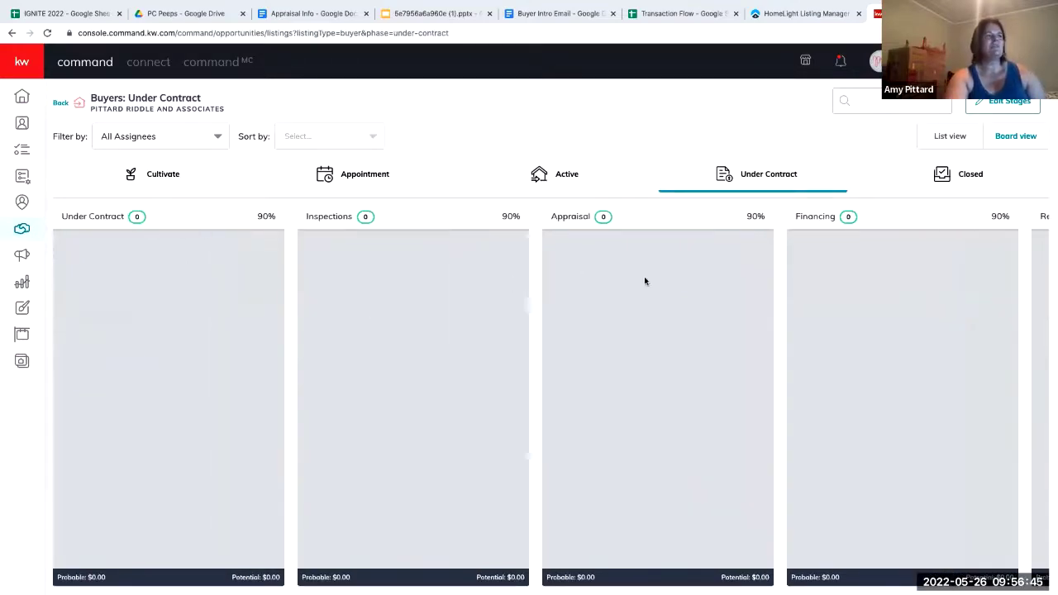
scroll(644, 281, "right", 5)
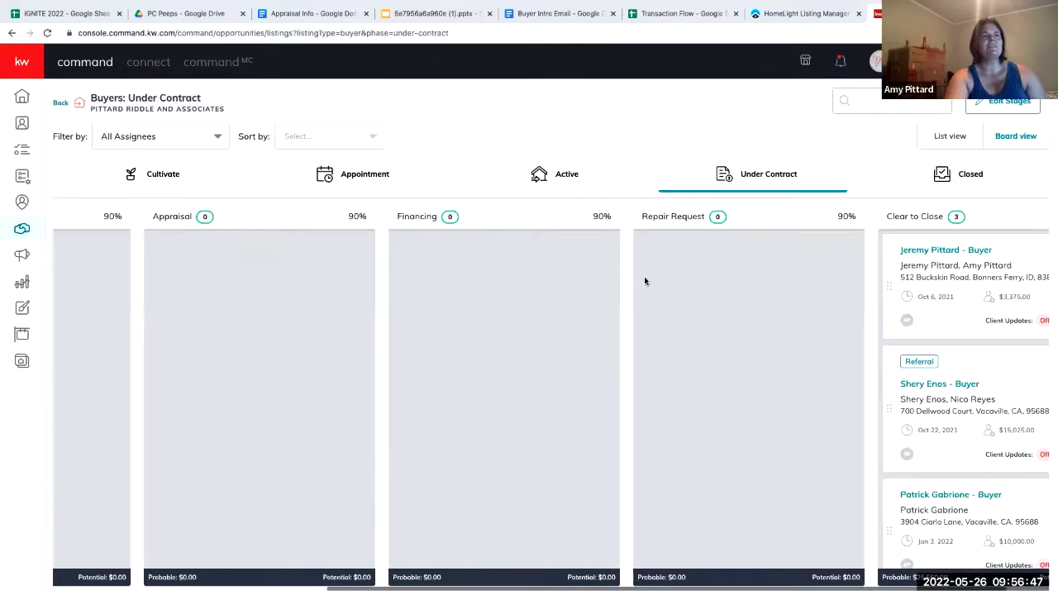
scroll(644, 281, "right", 1)
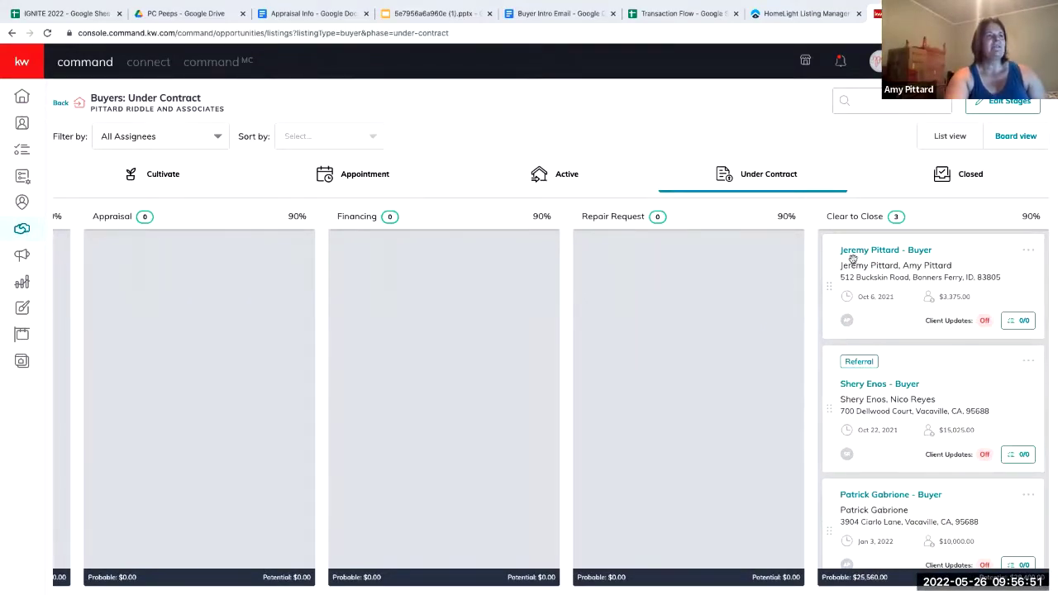
scroll(760, 263, "left", 2)
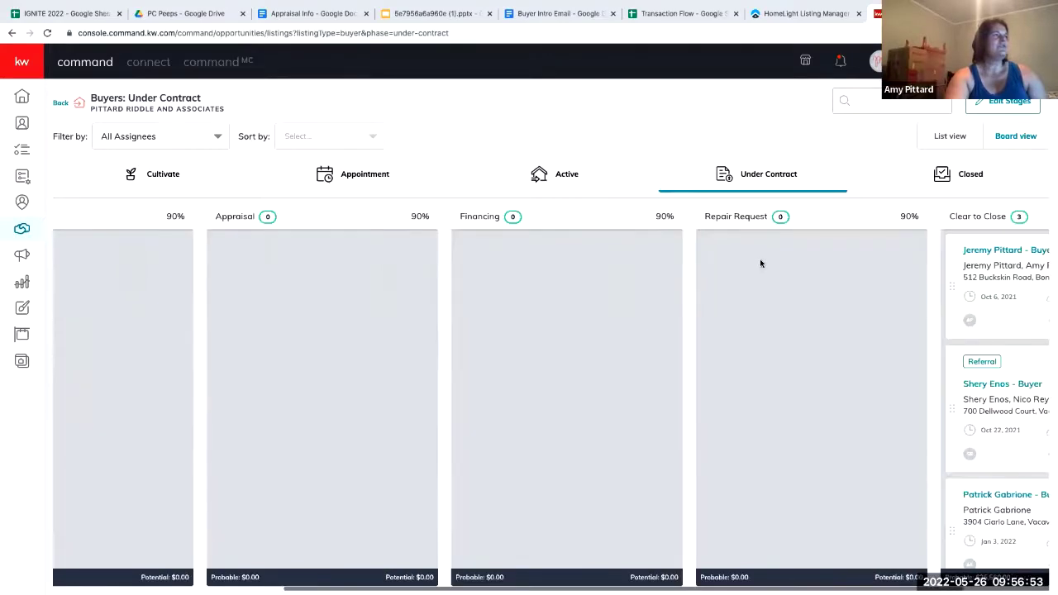
scroll(761, 263, "left", 4)
scroll(975, 256, "right", 6)
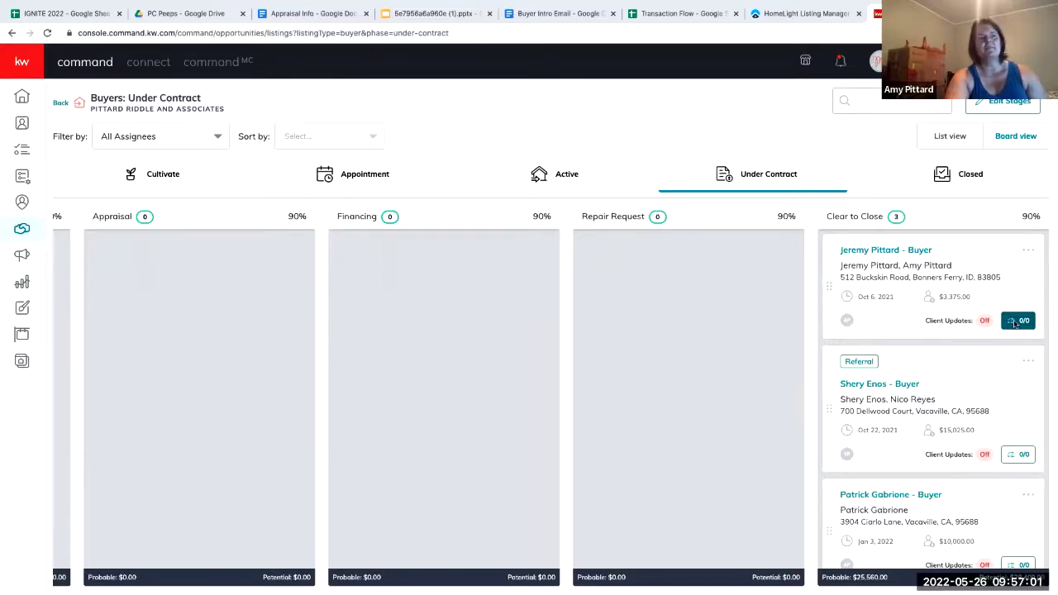
- Open the stage checklist of the first Clear to Close opportunity, try to add an item, and close it
left_click(1014, 322)
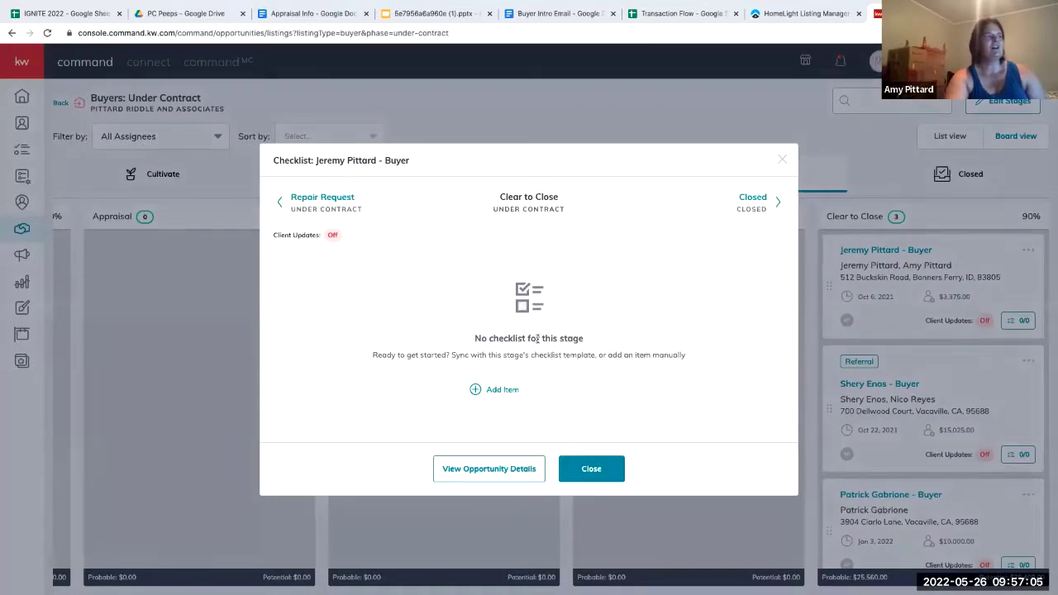
left_click(504, 389)
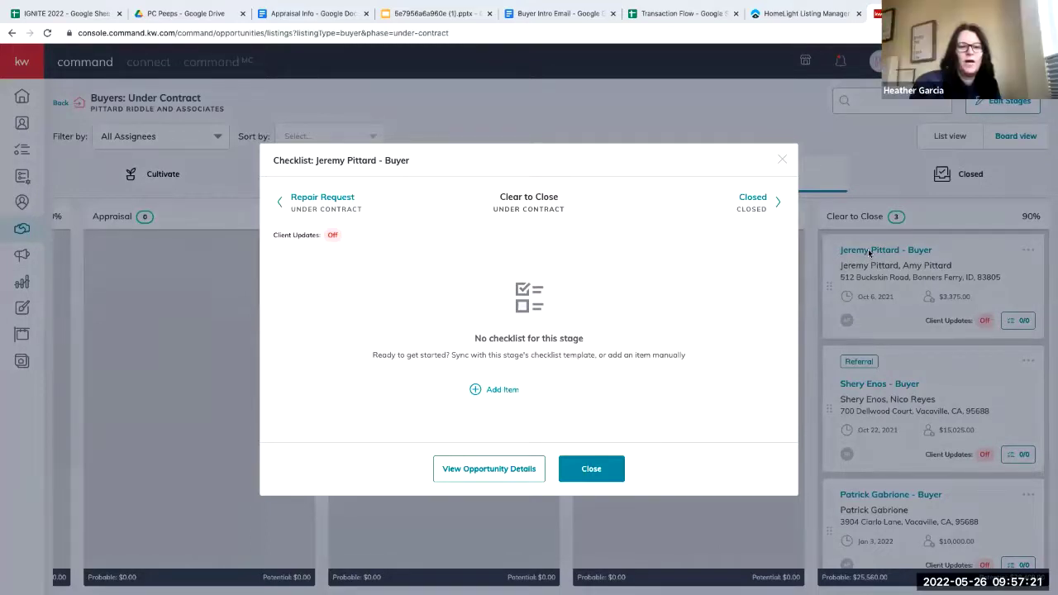
left_click(782, 159)
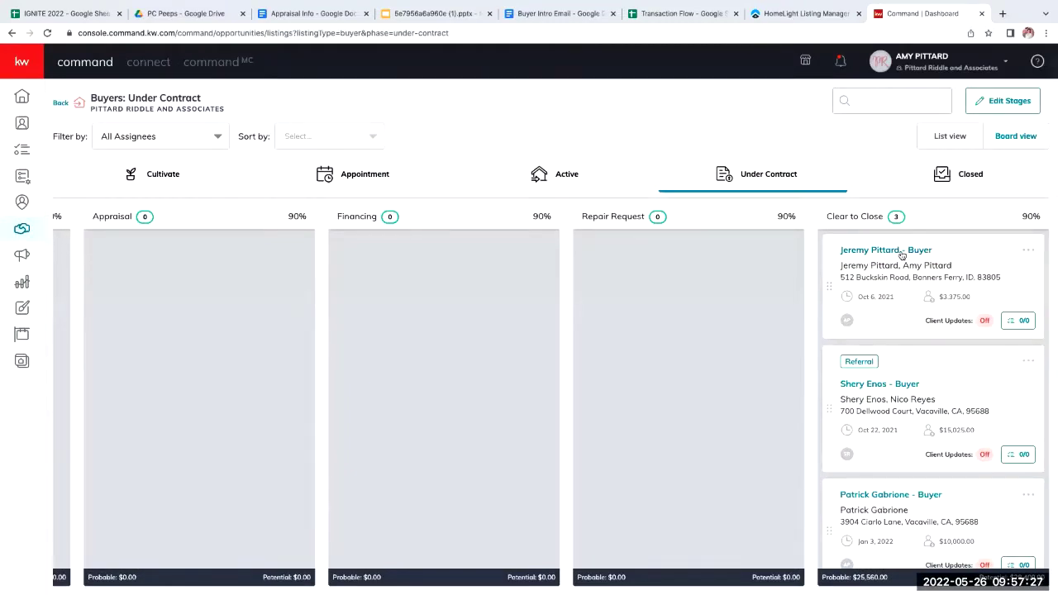
- View the first Clear to Close opportunity's details and Buyer Profile, and return to the Under Contract board
left_click(901, 255)
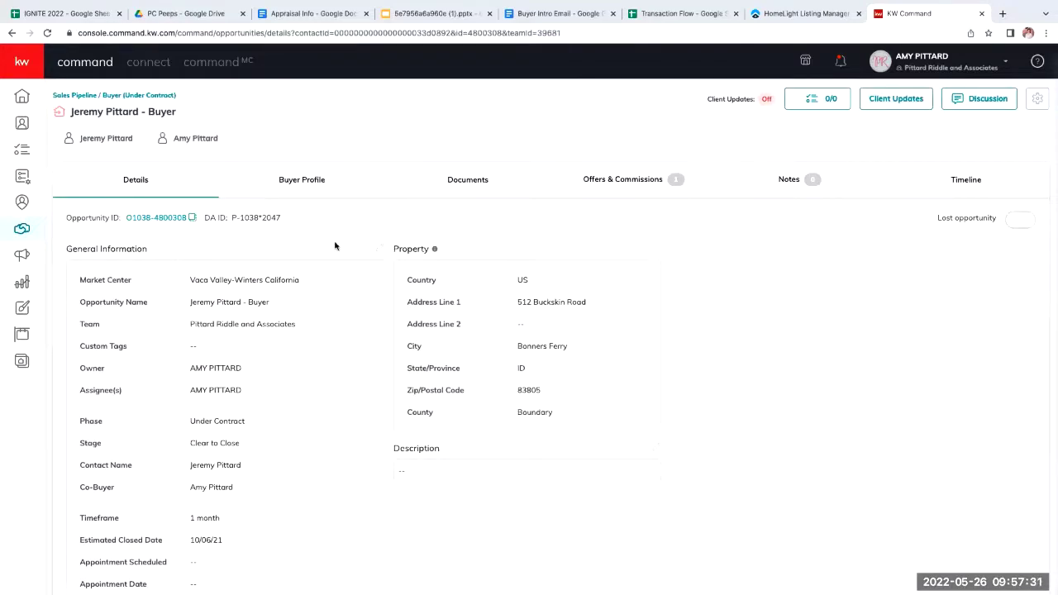
left_click(288, 182)
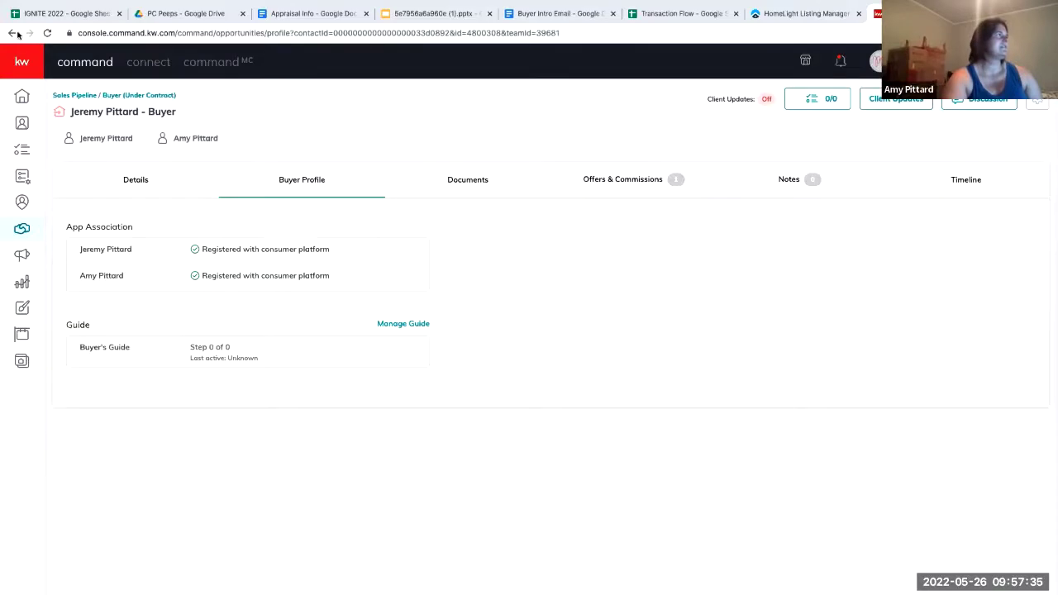
left_click(126, 97)
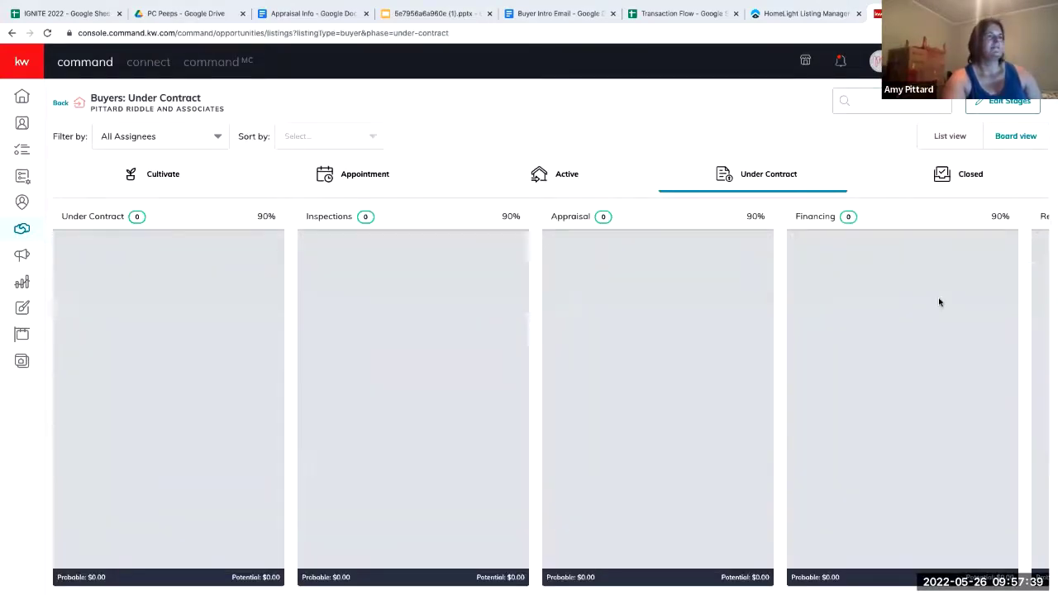
- Check the checklist of the first Clear to Close opportunity again and close it
scroll(938, 302, "right", 1)
scroll(939, 302, "right", 5)
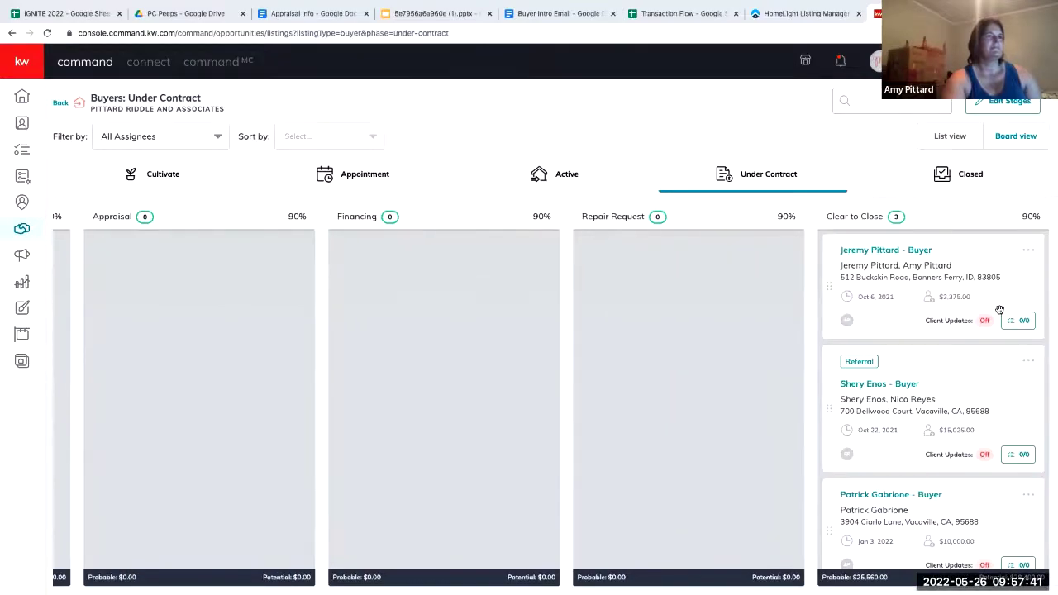
left_click(1018, 320)
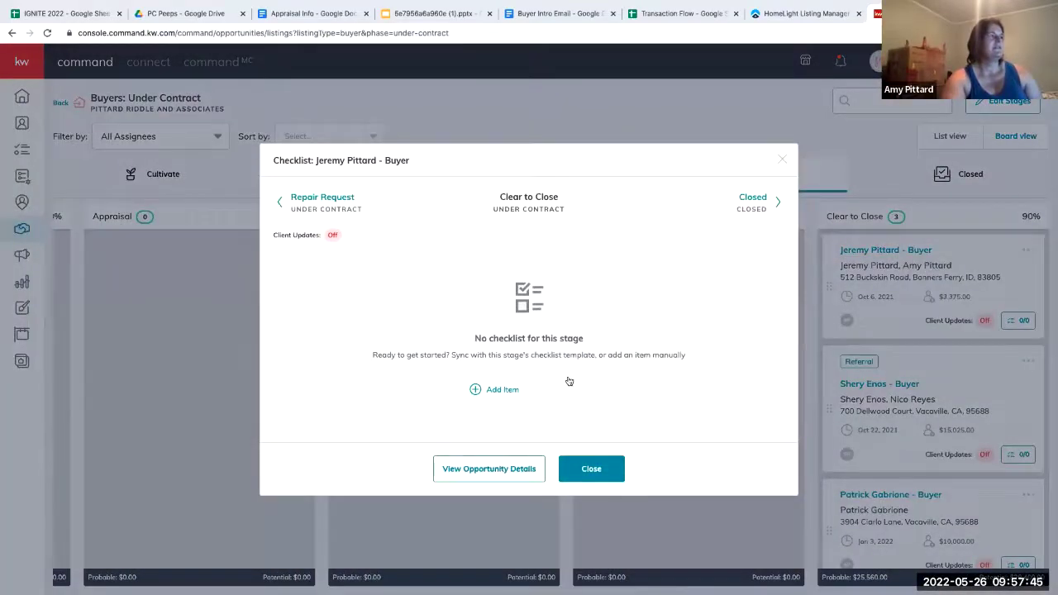
left_click(780, 159)
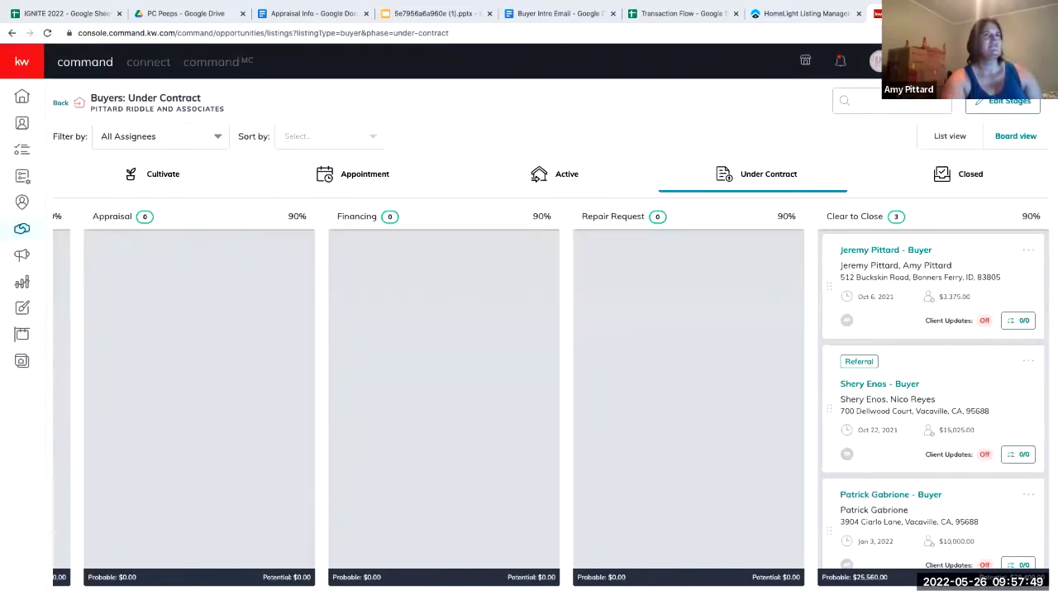
- Open the Under Contract stage editor, read through the Under Contract stage's checklist items, and cancel without saving
left_click(1000, 101)
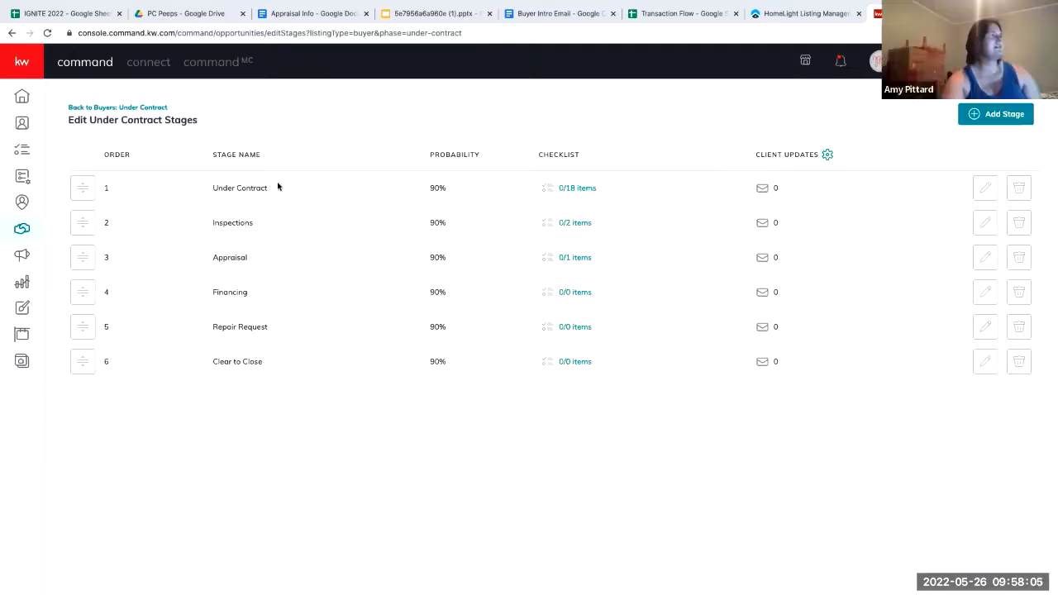
left_click(576, 190)
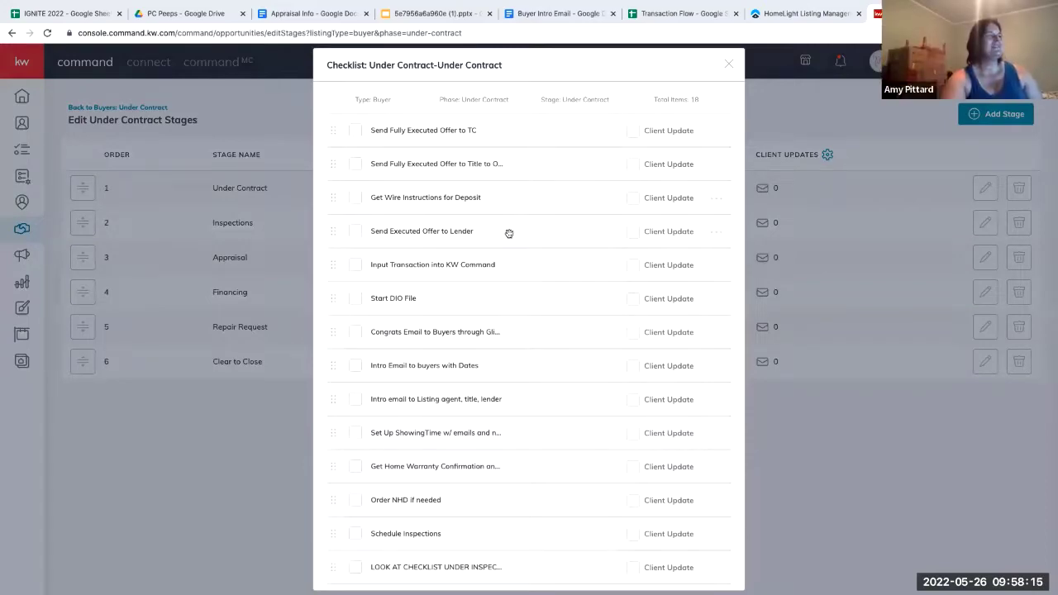
scroll(509, 234, "down", 3)
scroll(439, 199, "up", 3)
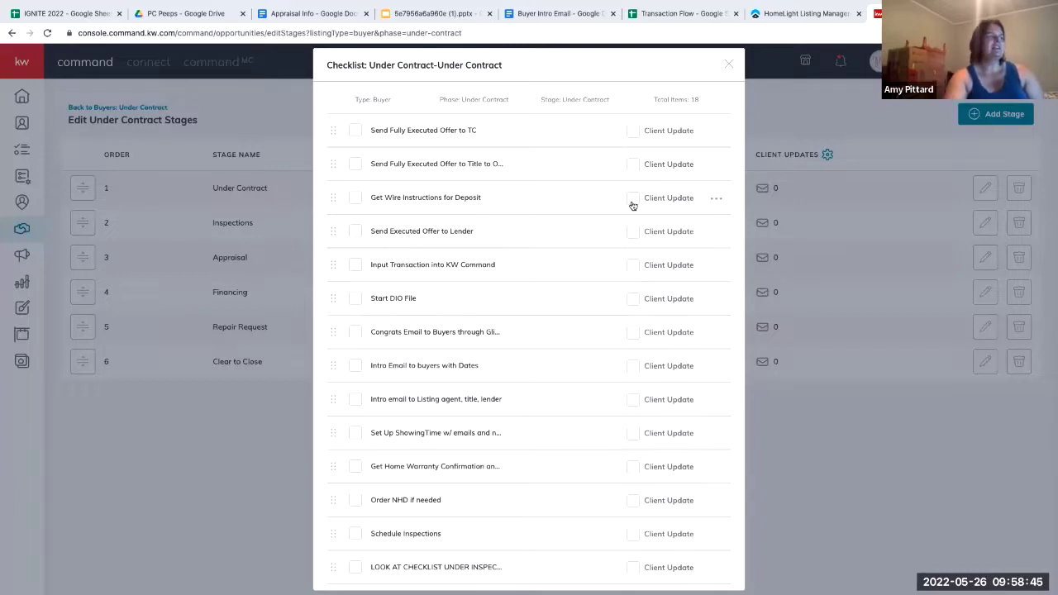
scroll(632, 205, "down", 5)
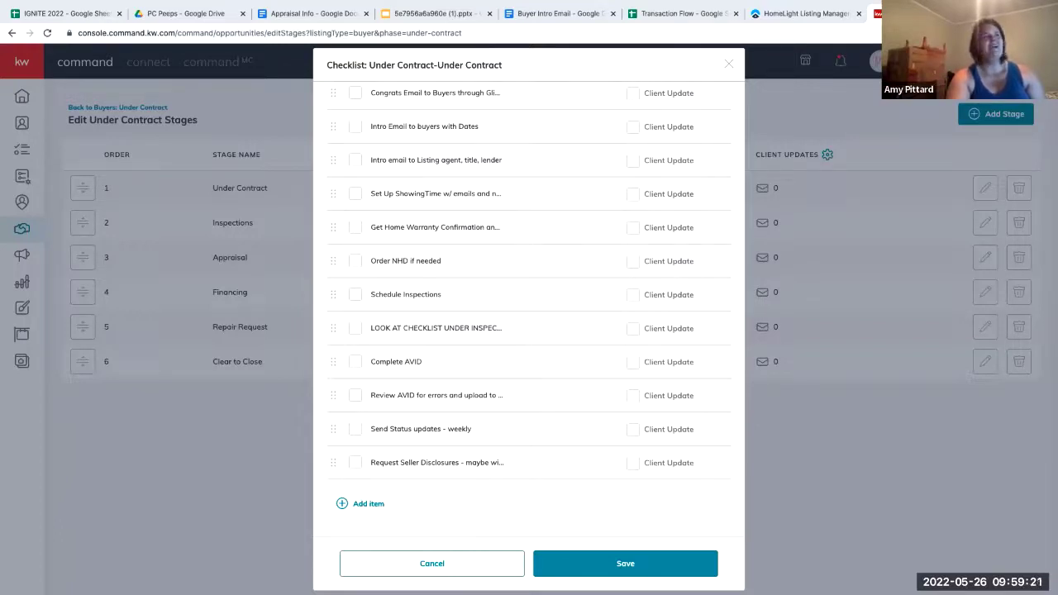
left_click(431, 566)
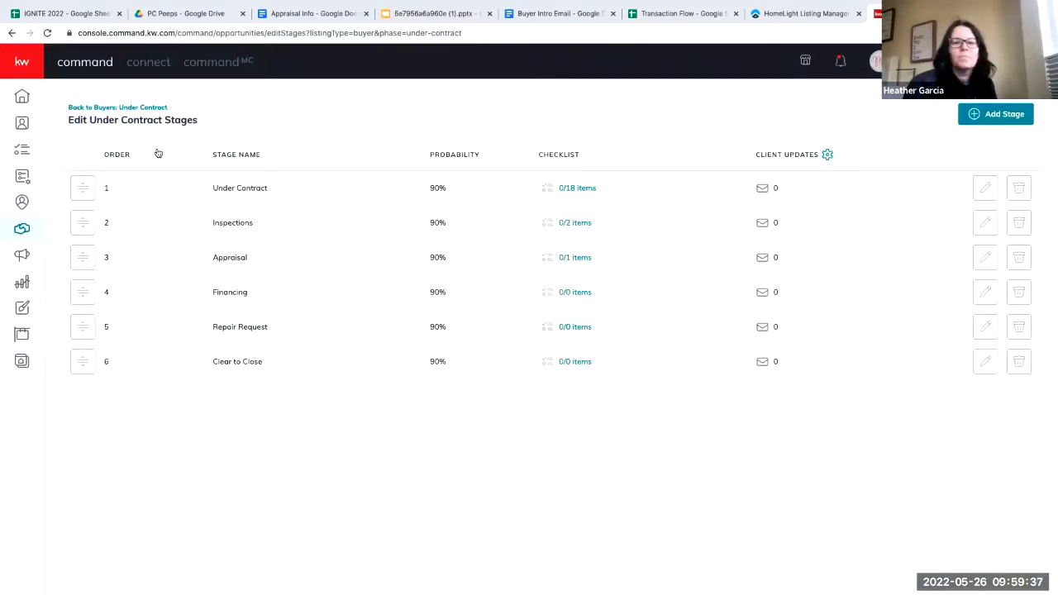
- Return to the buyers' Under Contract board and reopen its stage editor
key("alt+Left")
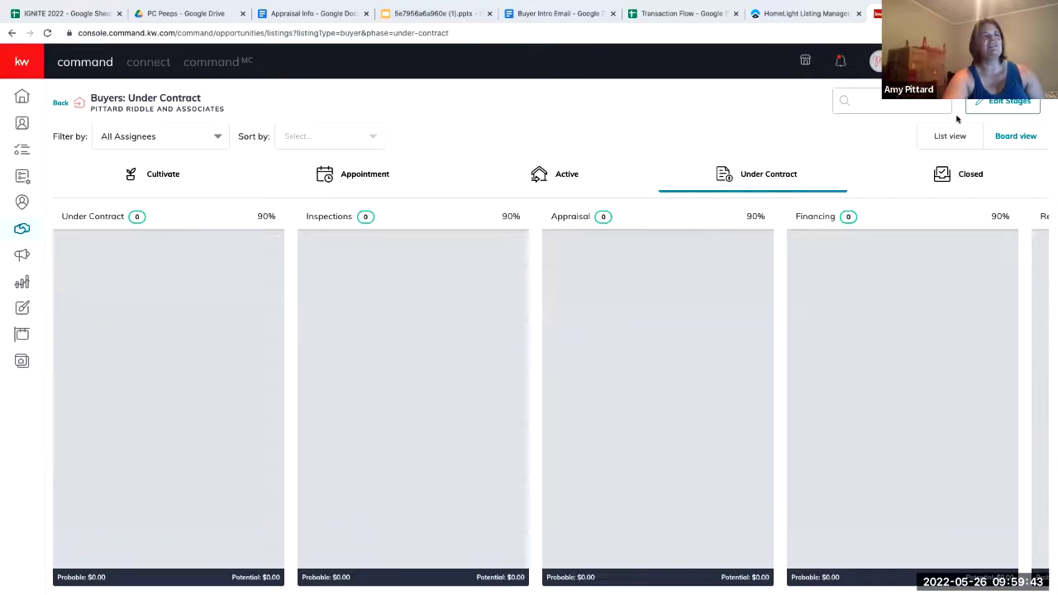
left_click(1004, 101)
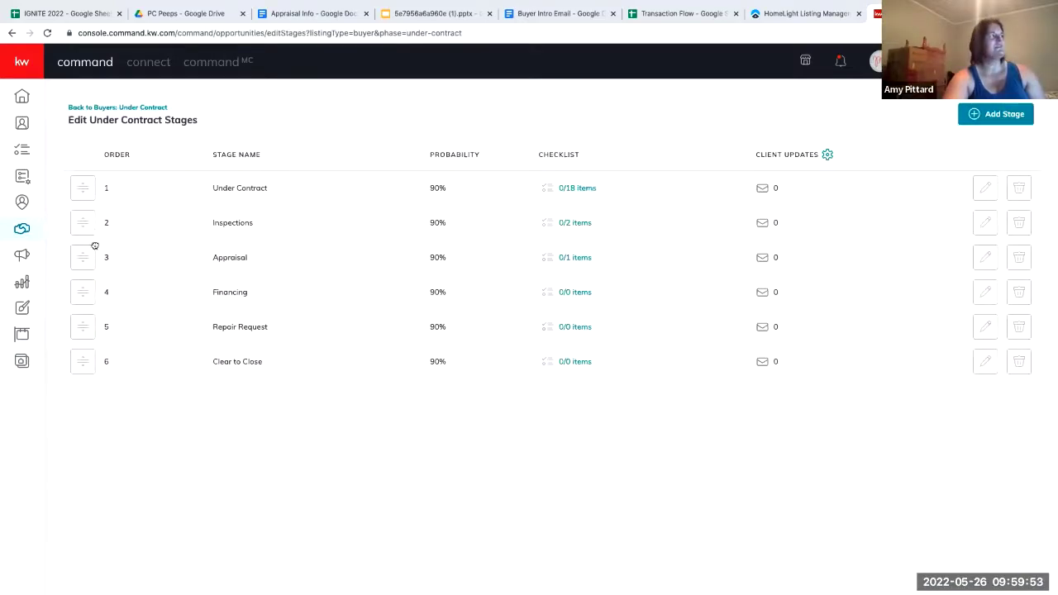
left_click_drag(85, 219, 988, 228)
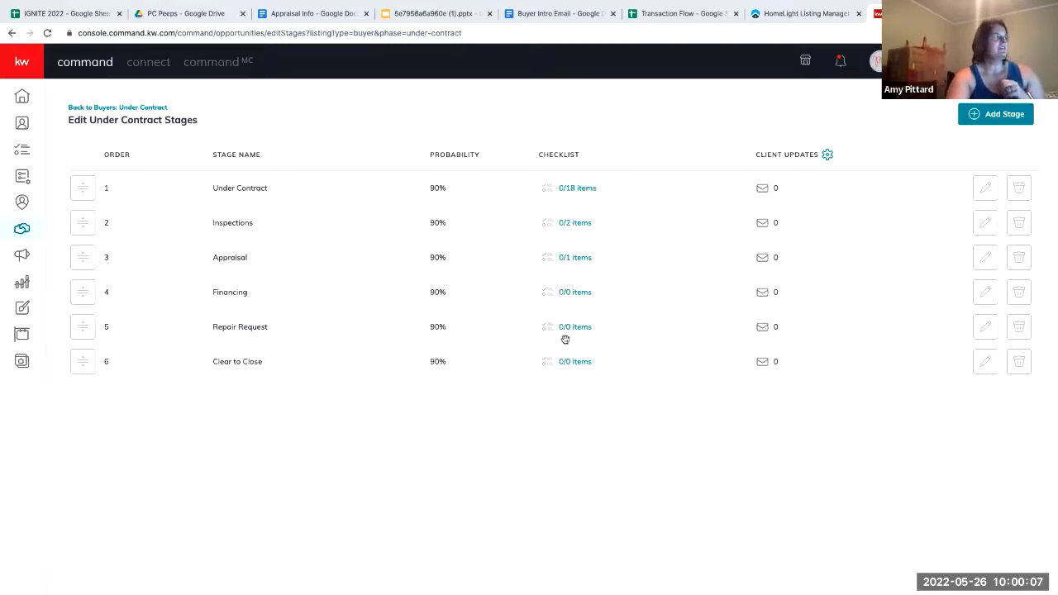
- Add the checklist item "Confirm CD has been issued" to the Financing stage with Client Update enabled
left_click(573, 293)
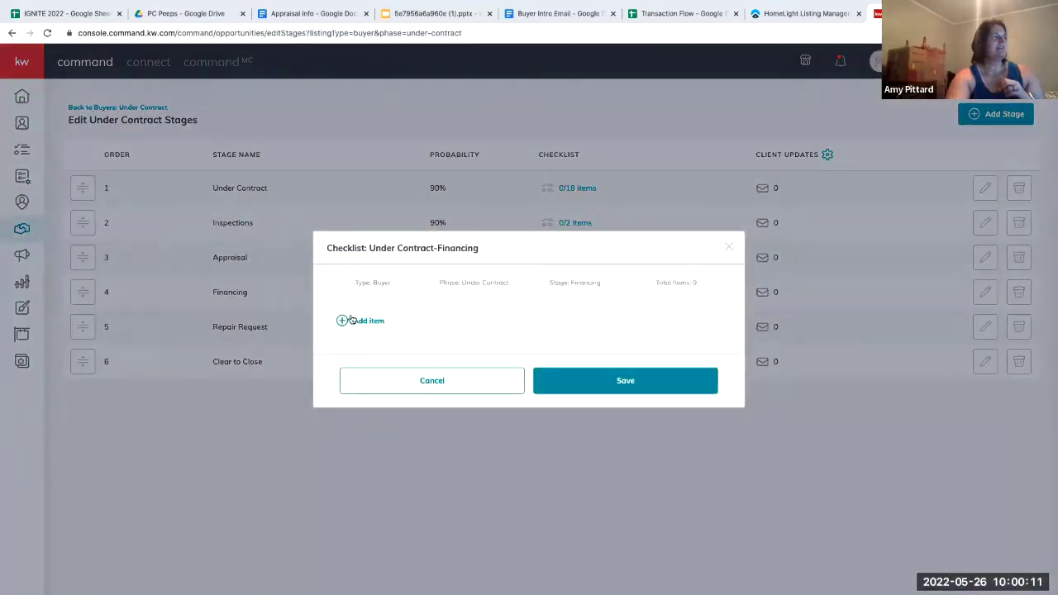
left_click(350, 320)
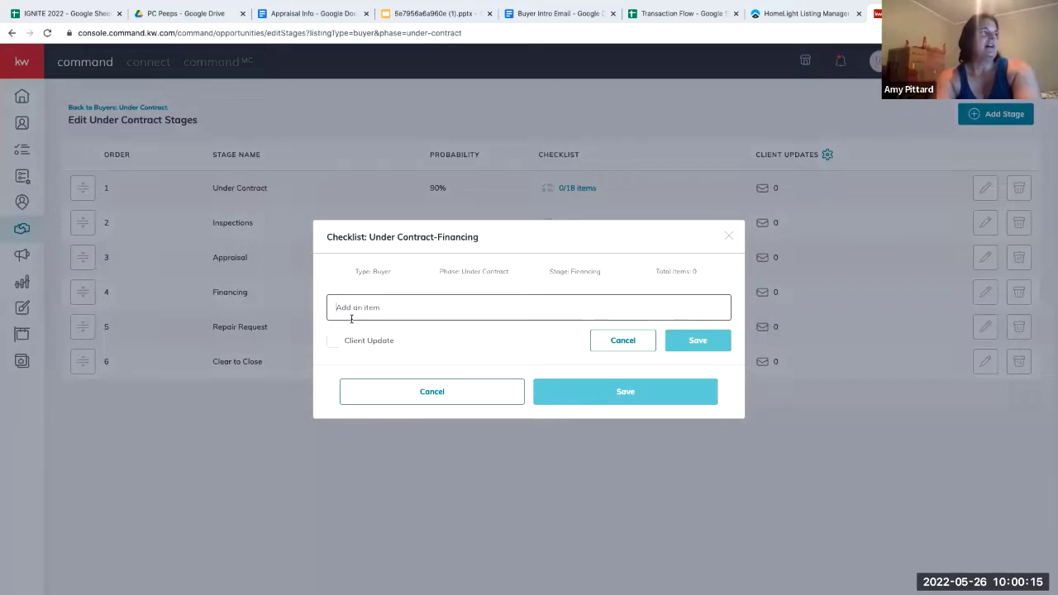
type("Confir")
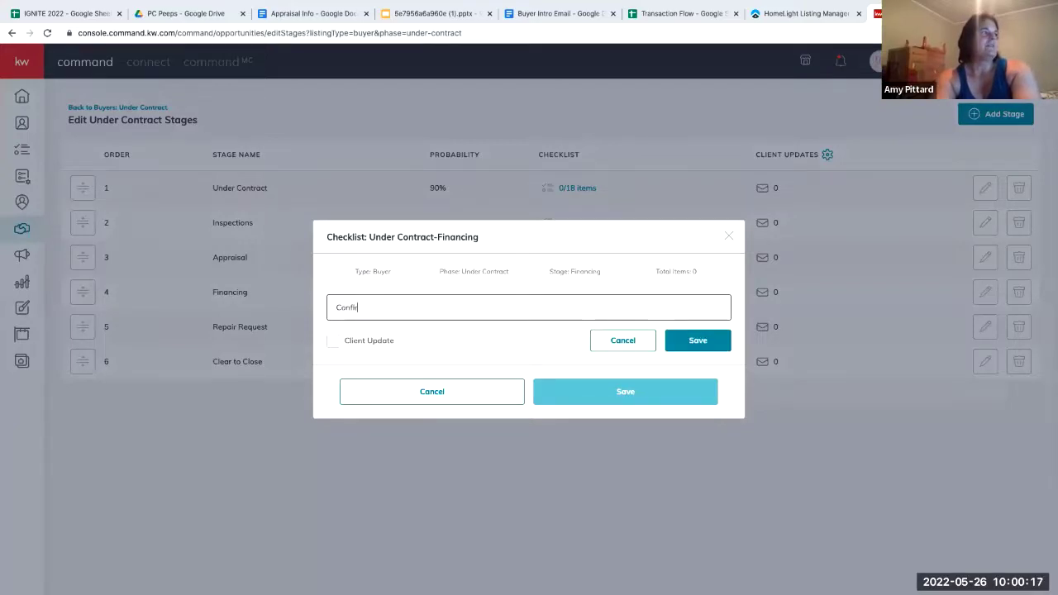
type("m CD h")
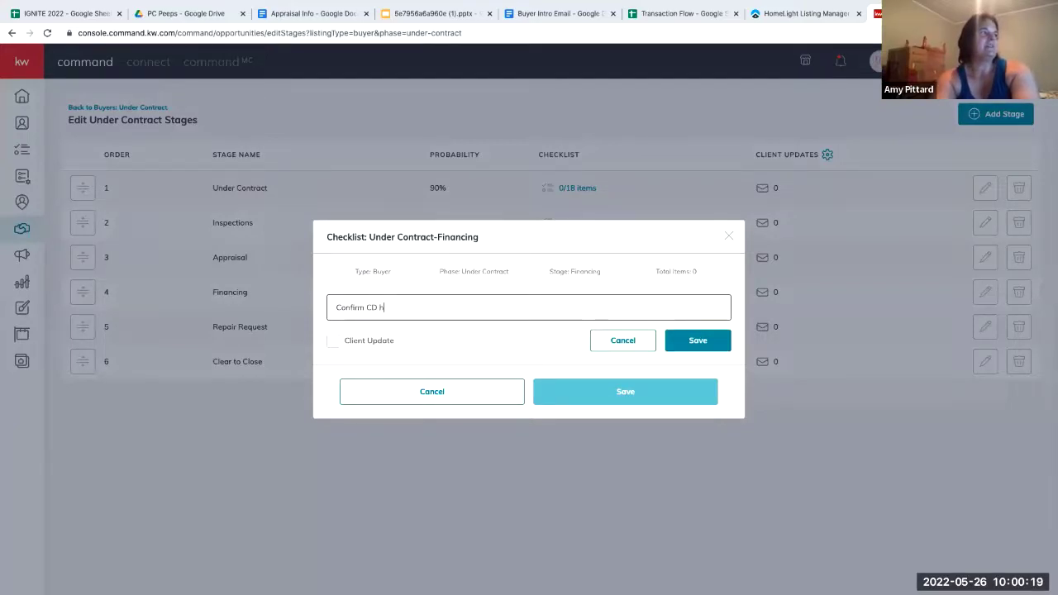
type("as been issued")
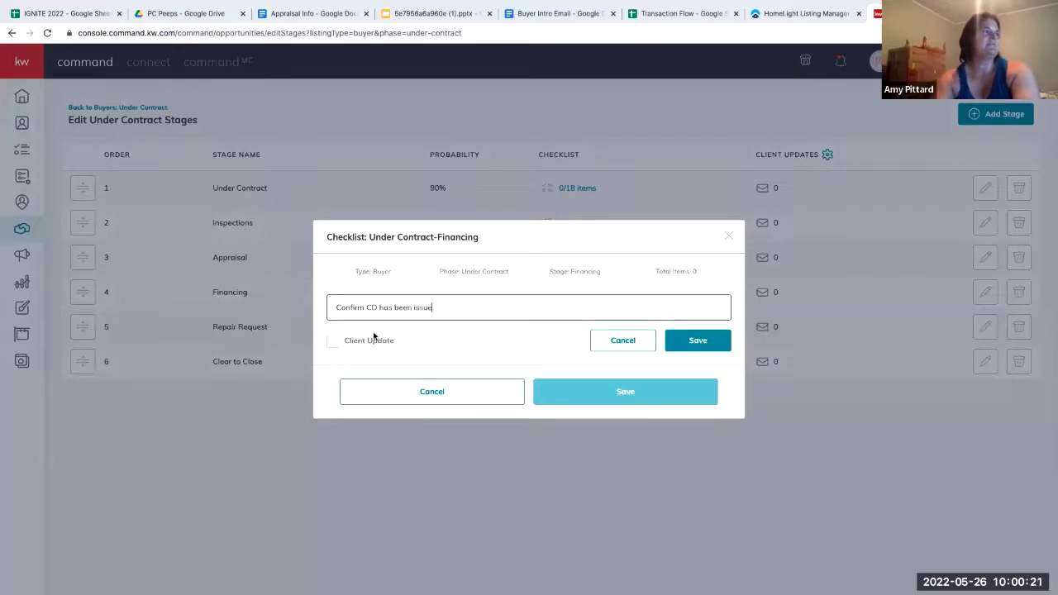
left_click(679, 346)
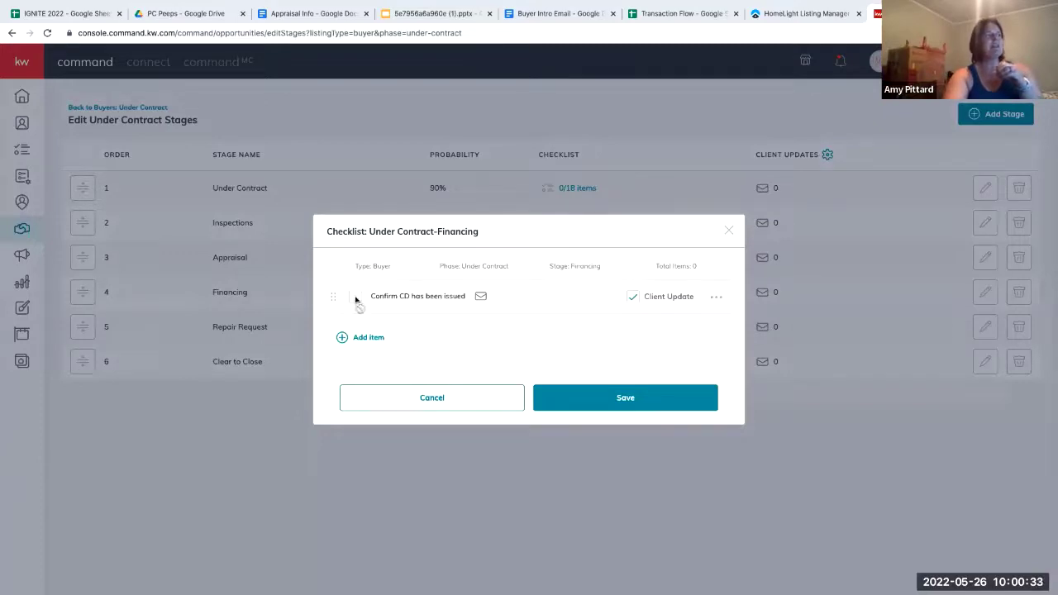
- Turn off Client Update for the Financing checklist item, open the item for editing, and cancel the checklist without saving
left_click(632, 299)
mouse_move(633, 302)
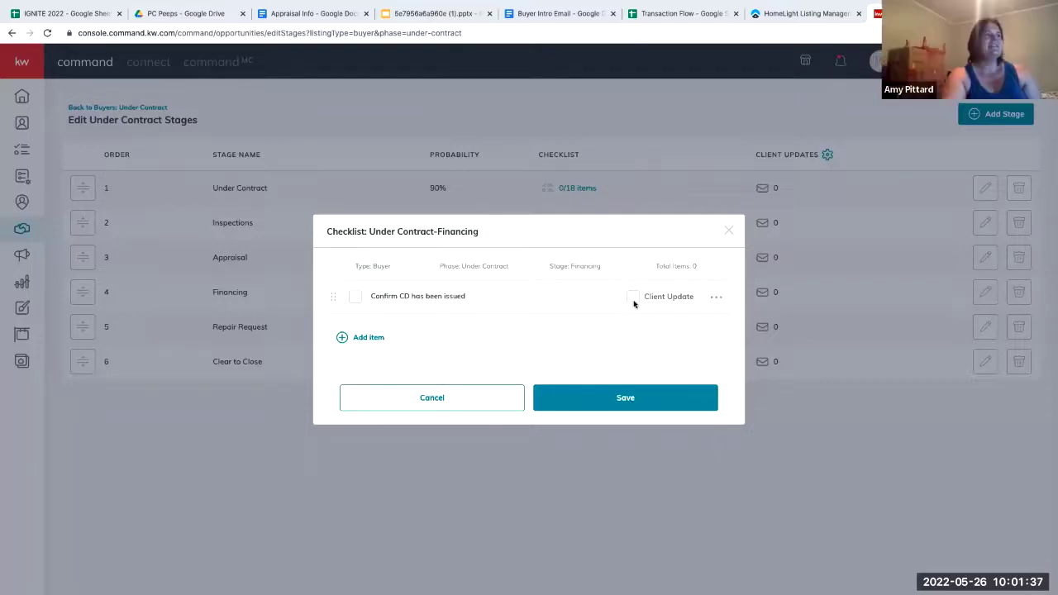
left_click(716, 298)
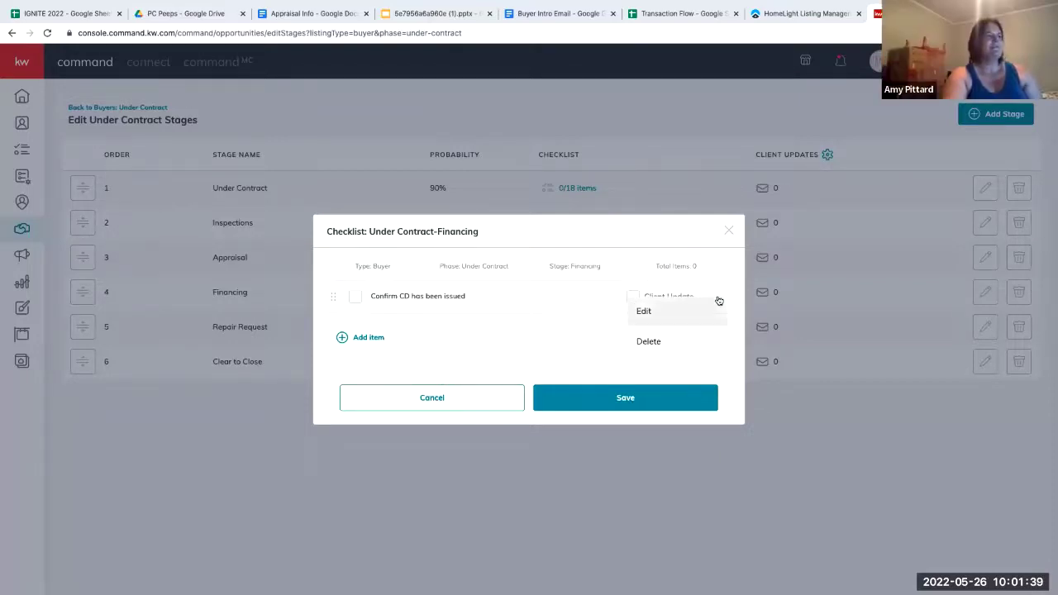
left_click(644, 312)
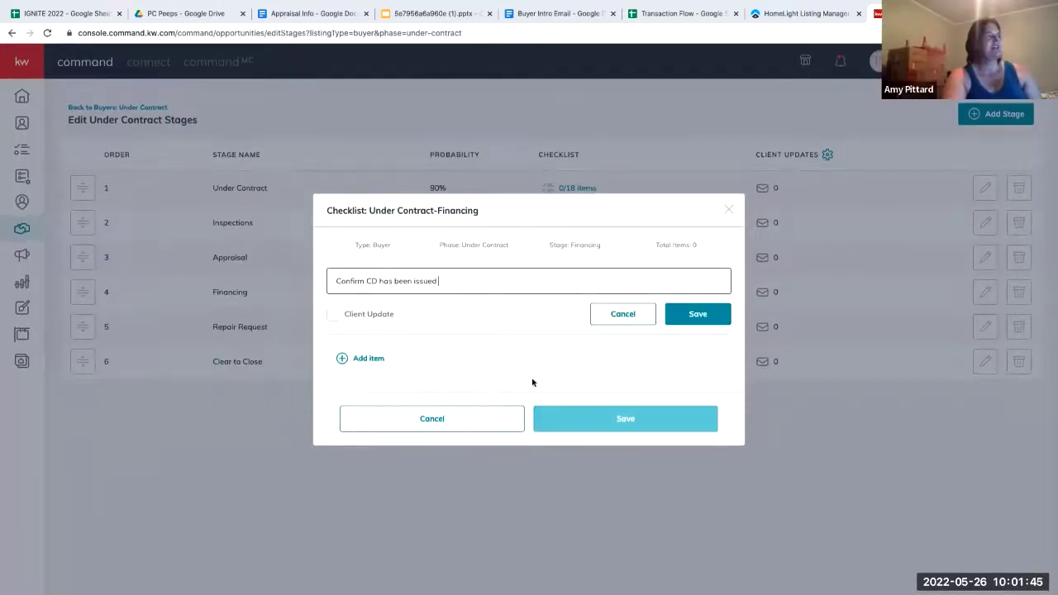
left_click(467, 420)
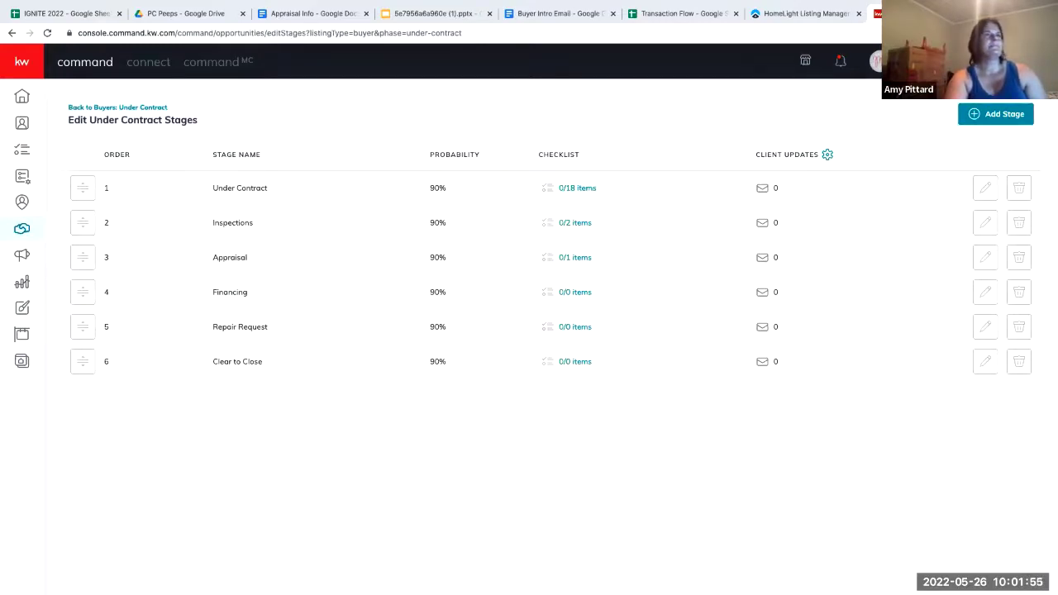
- Go to the account settings and try to open Client Update within Command's Opportunity Settings
left_click(876, 62)
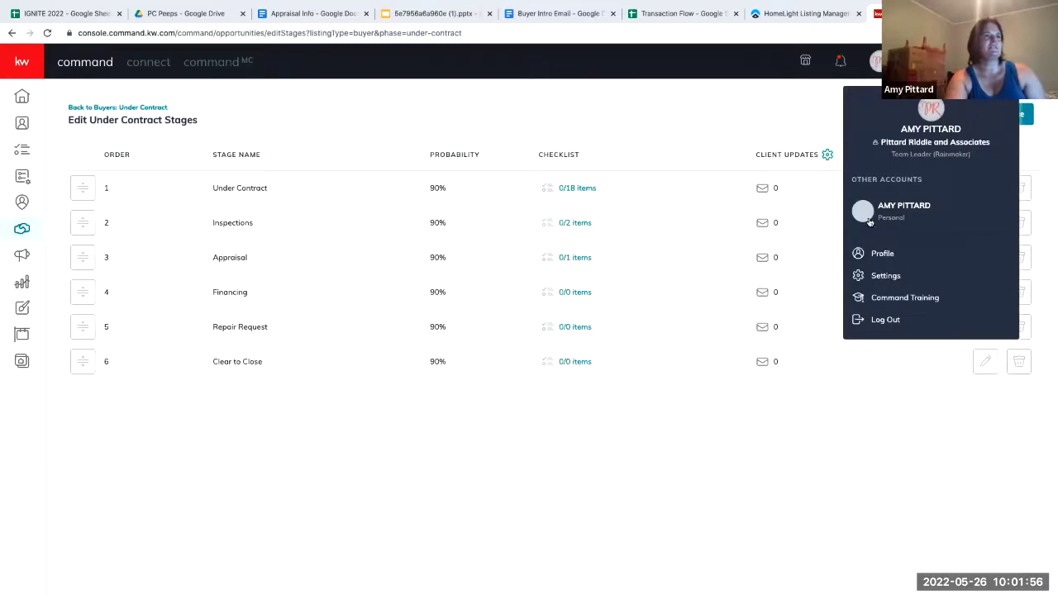
left_click(870, 281)
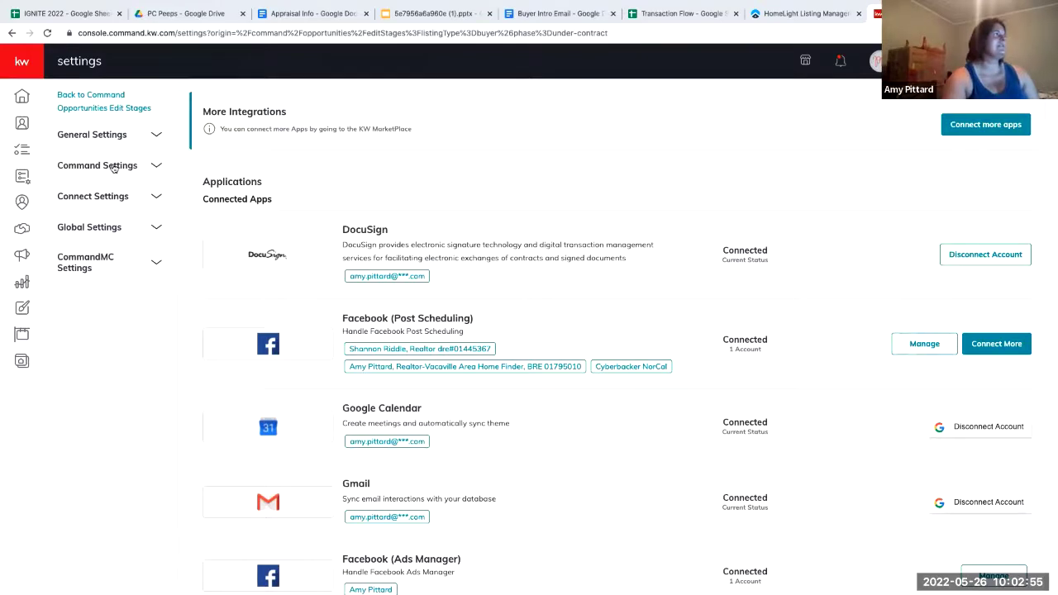
left_click(114, 167)
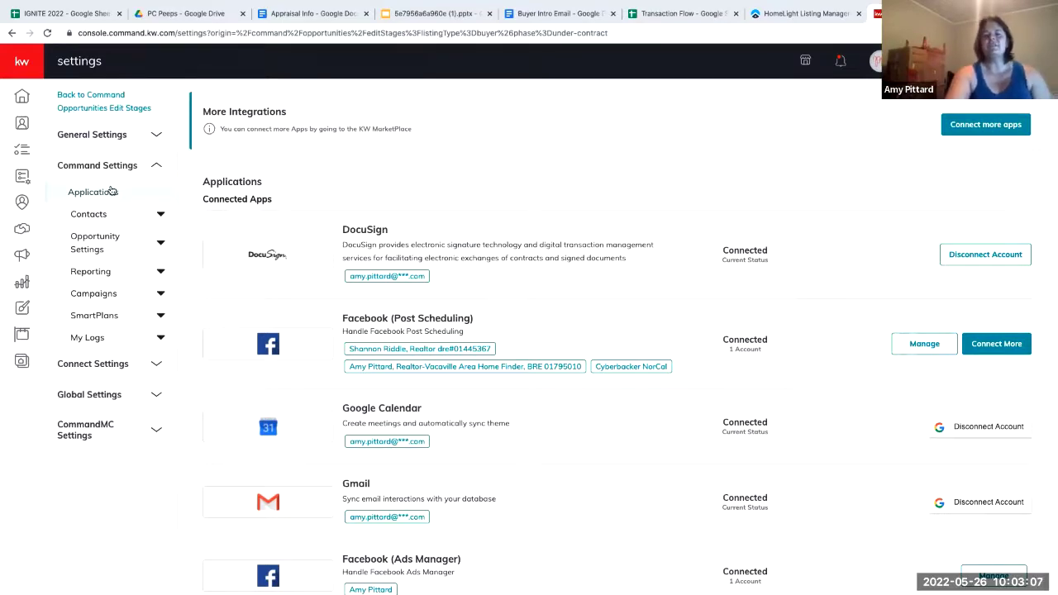
left_click(123, 245)
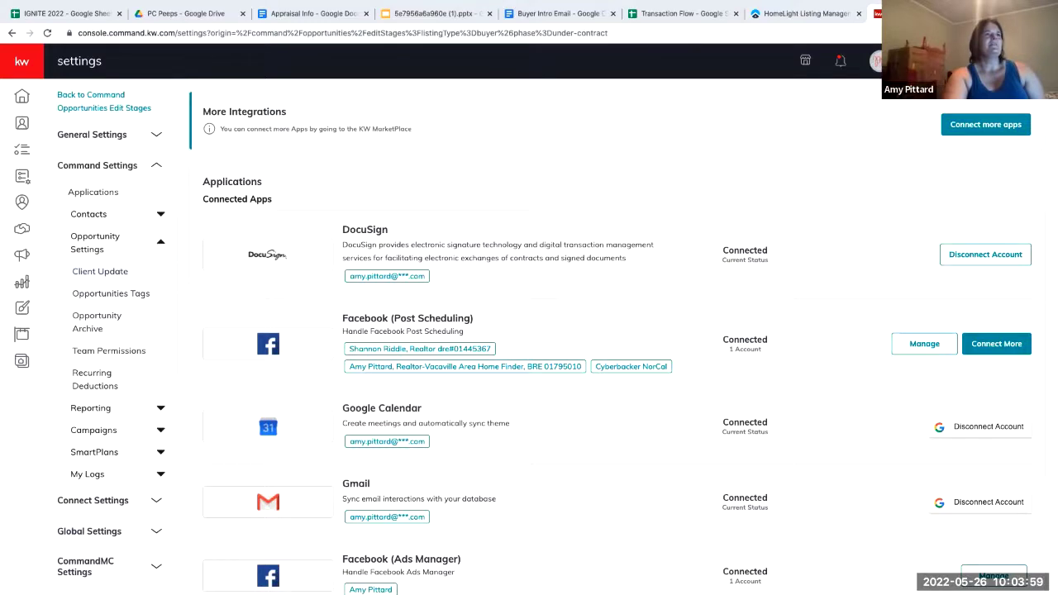
double_click(106, 272)
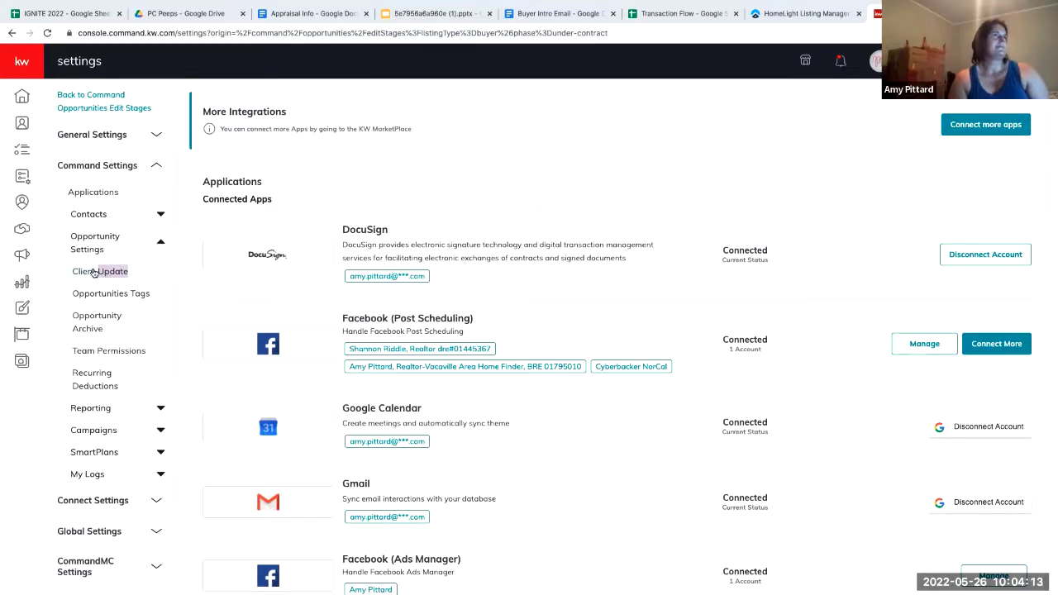
left_click(93, 273)
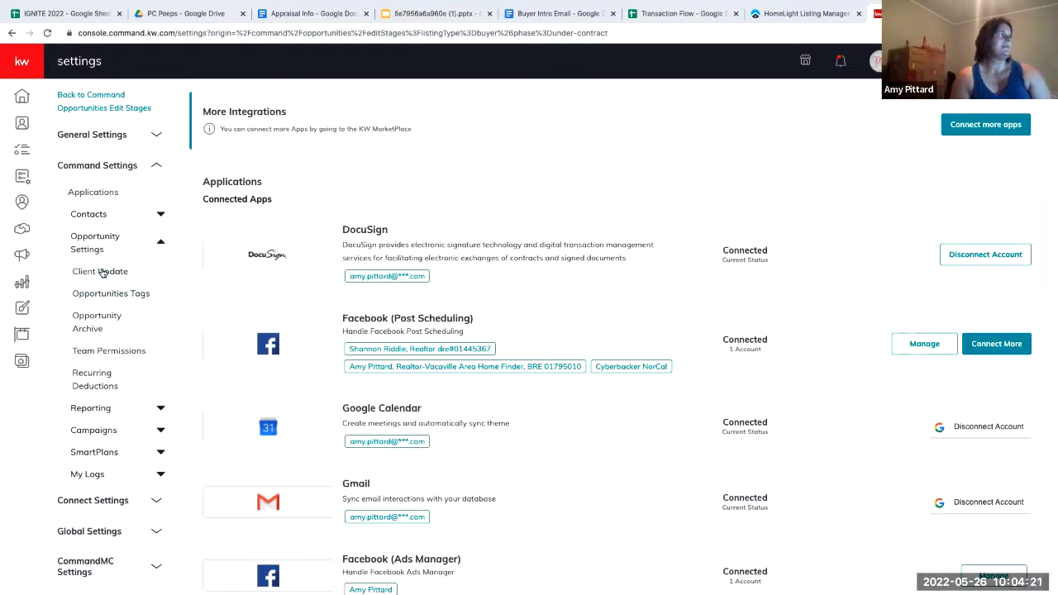
double_click(103, 273)
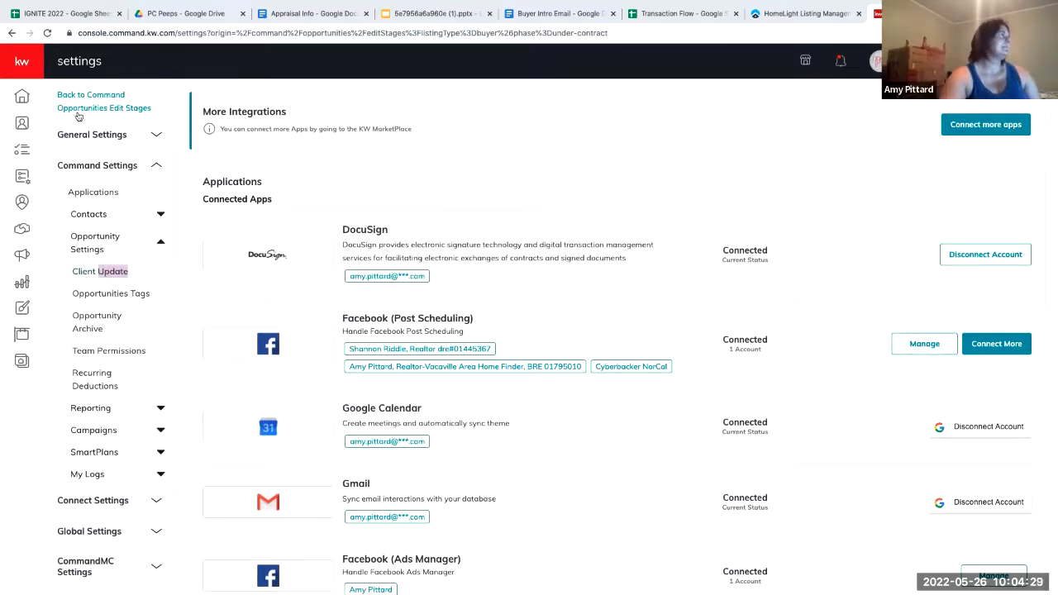
- Reload the settings page and try again to open the Client Update opportunity settings
left_click(48, 33)
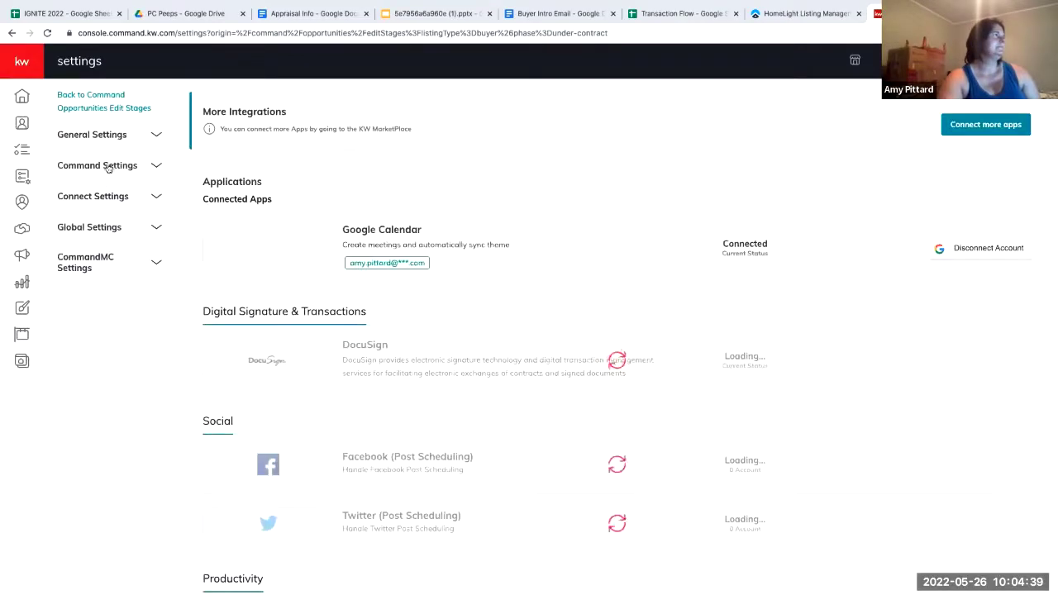
left_click(110, 165)
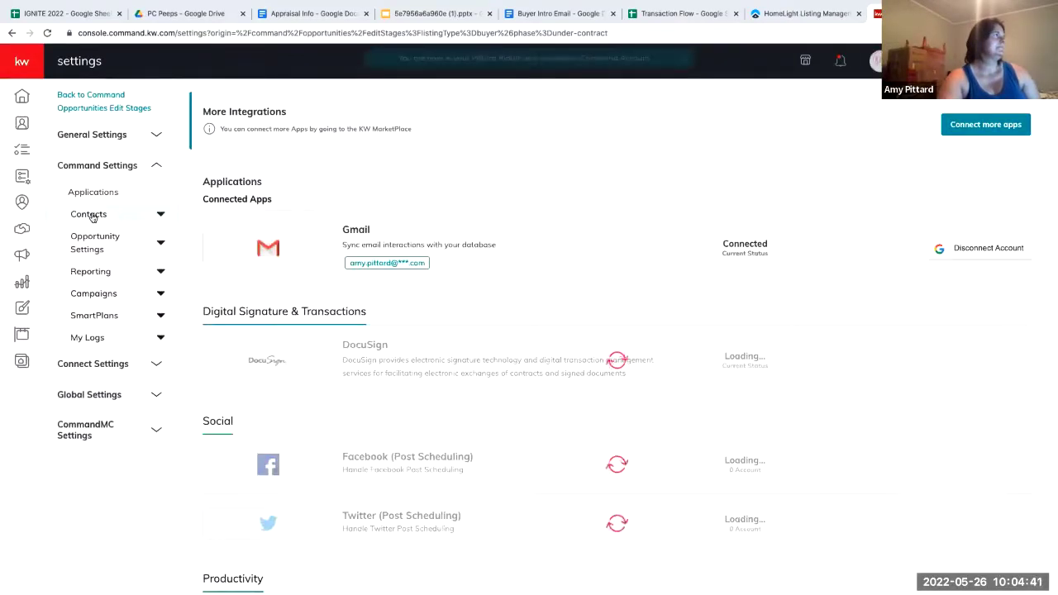
left_click(91, 247)
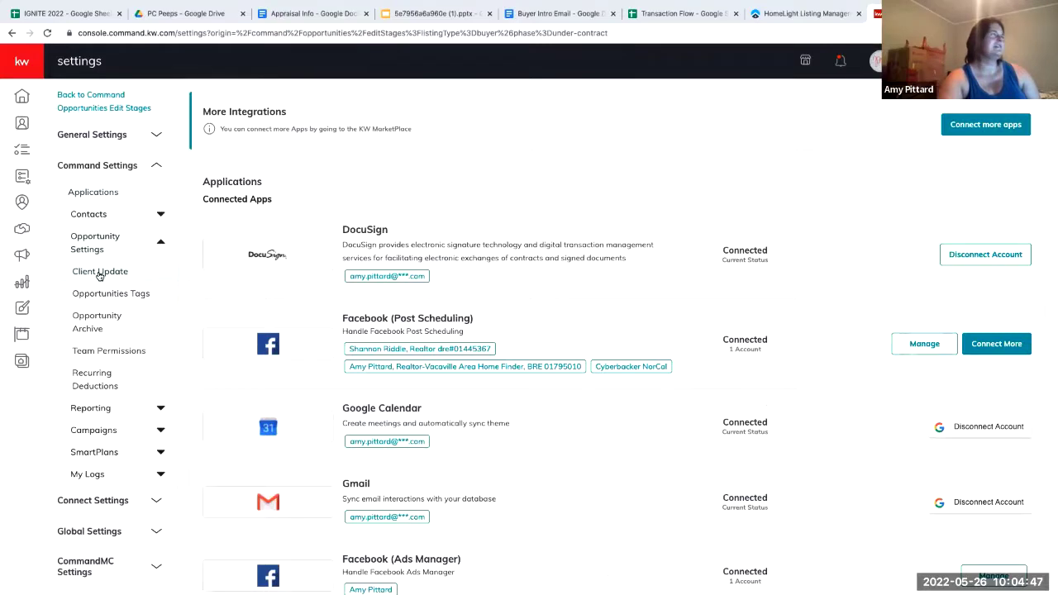
left_click(114, 272)
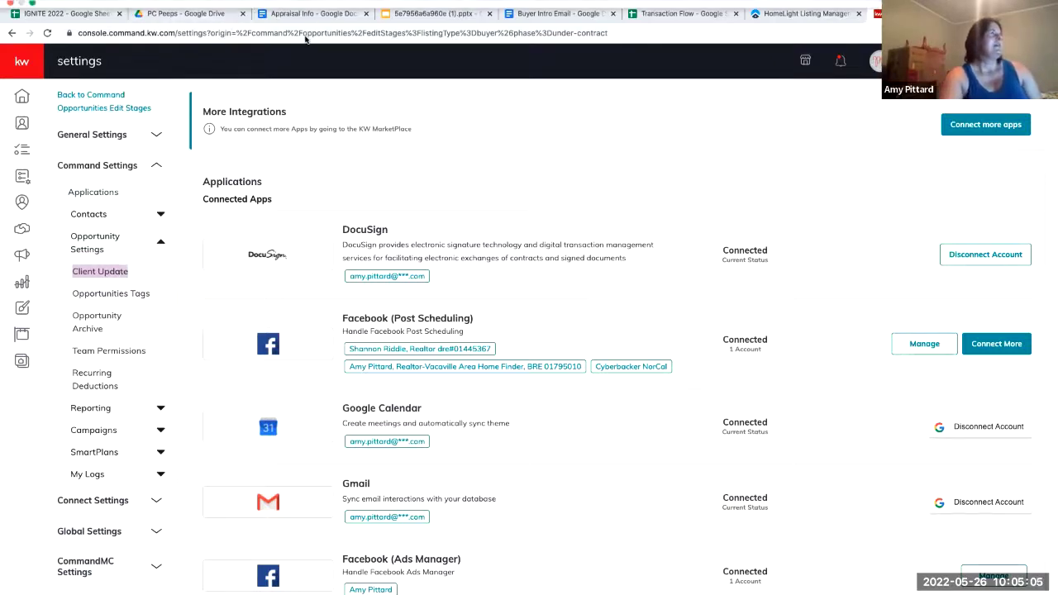
- Switch to the Transaction Flow spreadsheet and review the listing's Post Close tasks, including the review gift card, Buyer Visit and Seller Gift
mouse_move(322, 1)
left_click(659, 38)
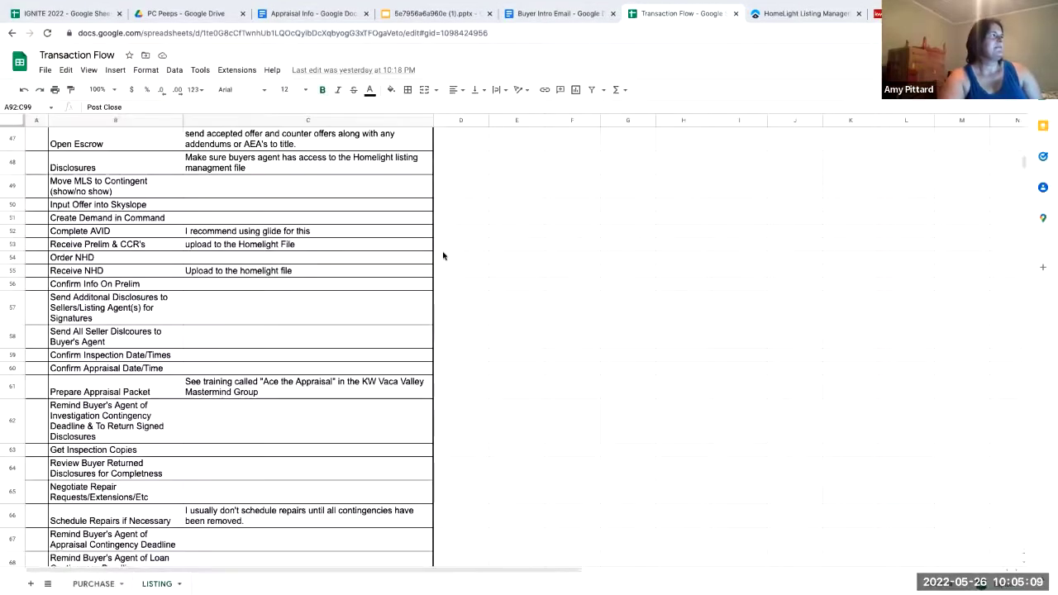
scroll(443, 255, "down", 10)
scroll(331, 248, "down", 5)
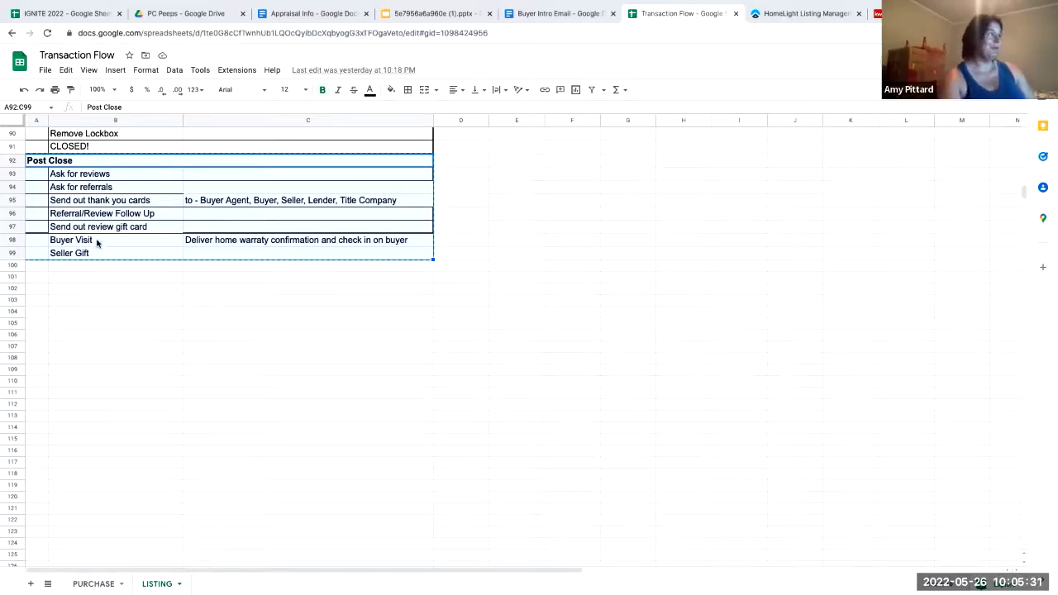
left_click(97, 240)
left_click(114, 229)
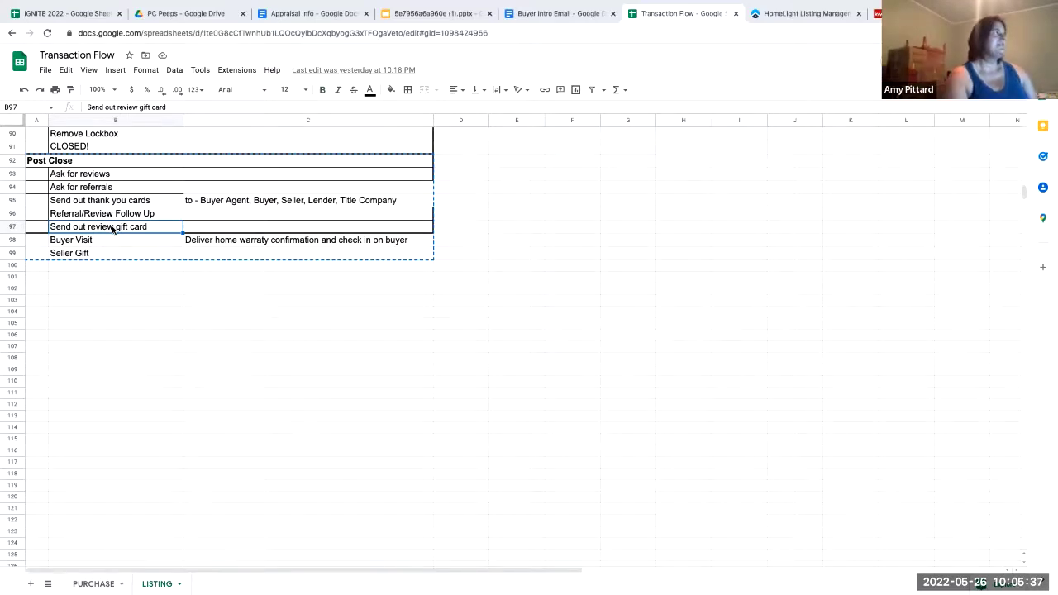
left_click(112, 242)
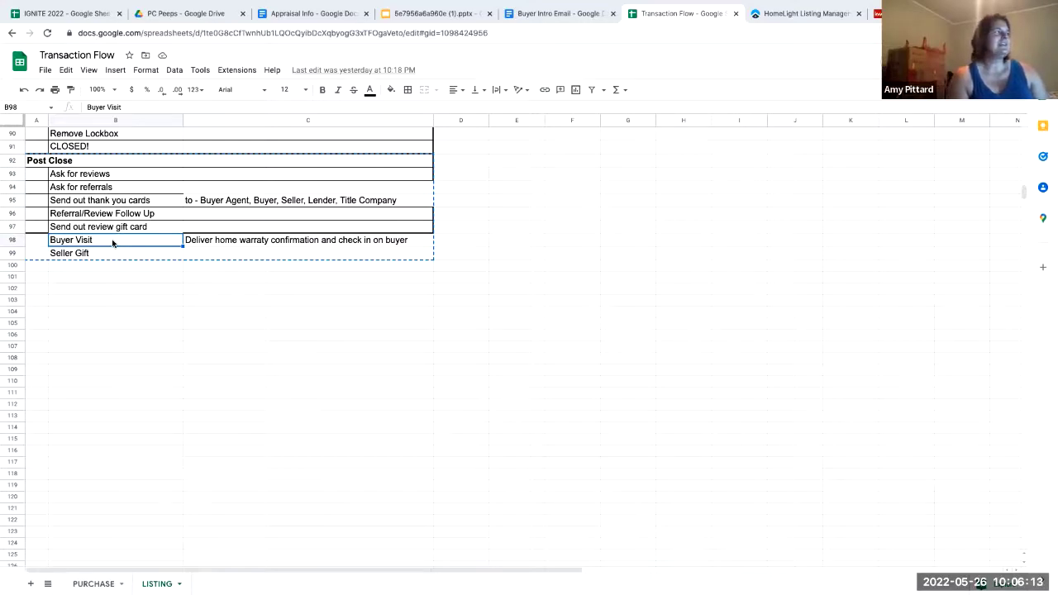
left_click(114, 255)
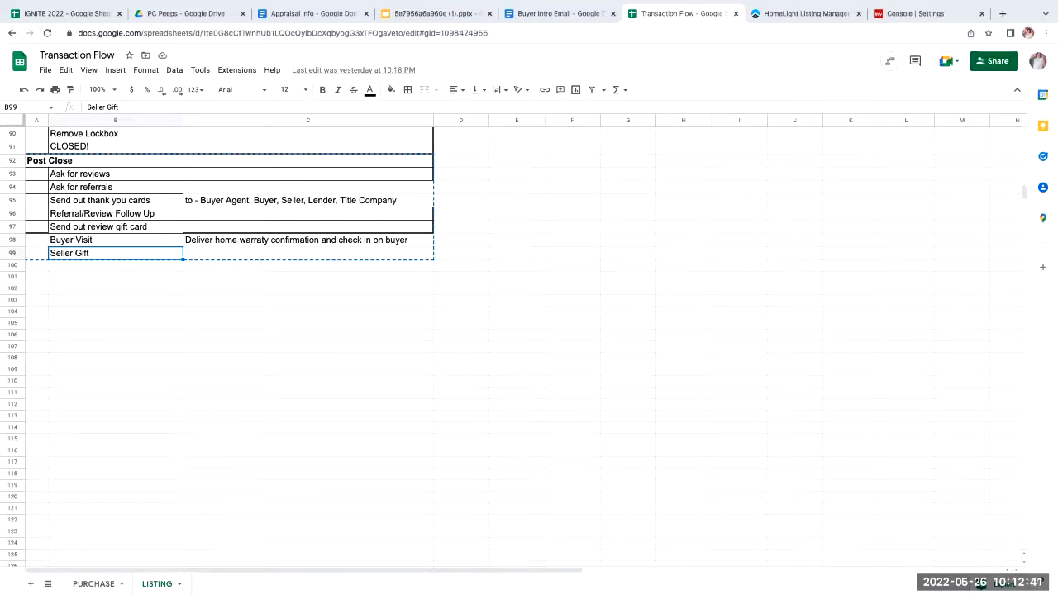
- Switch to the training slide deck and advance from the timeline activity to the Consumer Guide–Settings activity slide
mouse_move(661, 1)
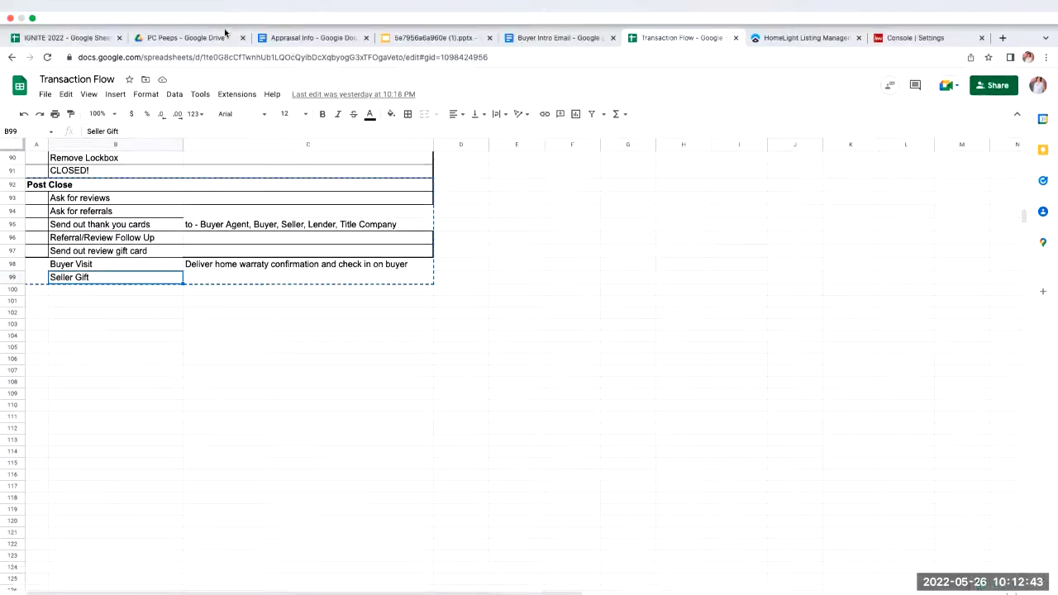
left_click(400, 39)
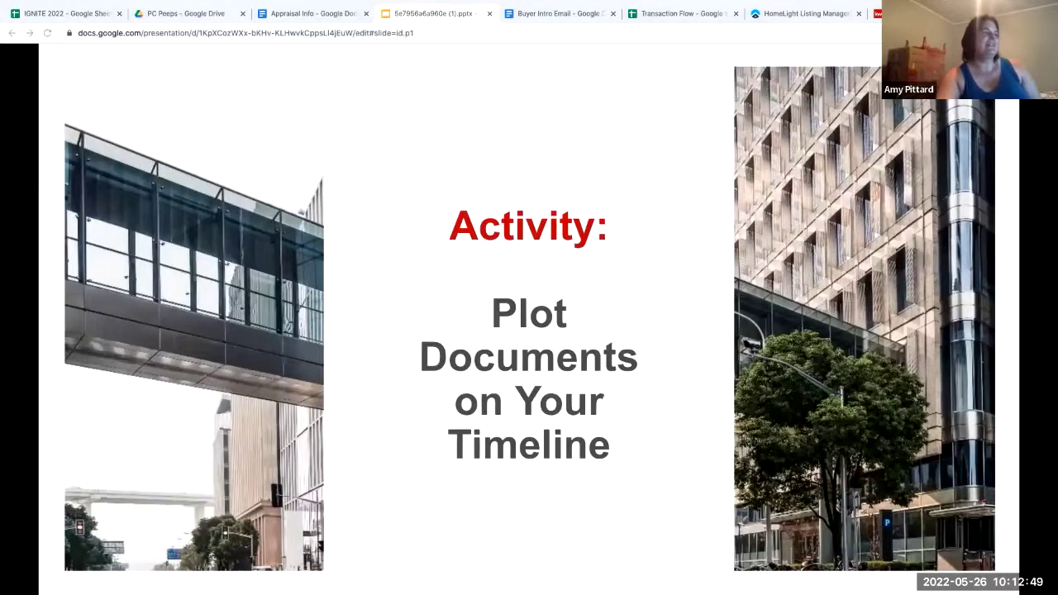
key("Right")
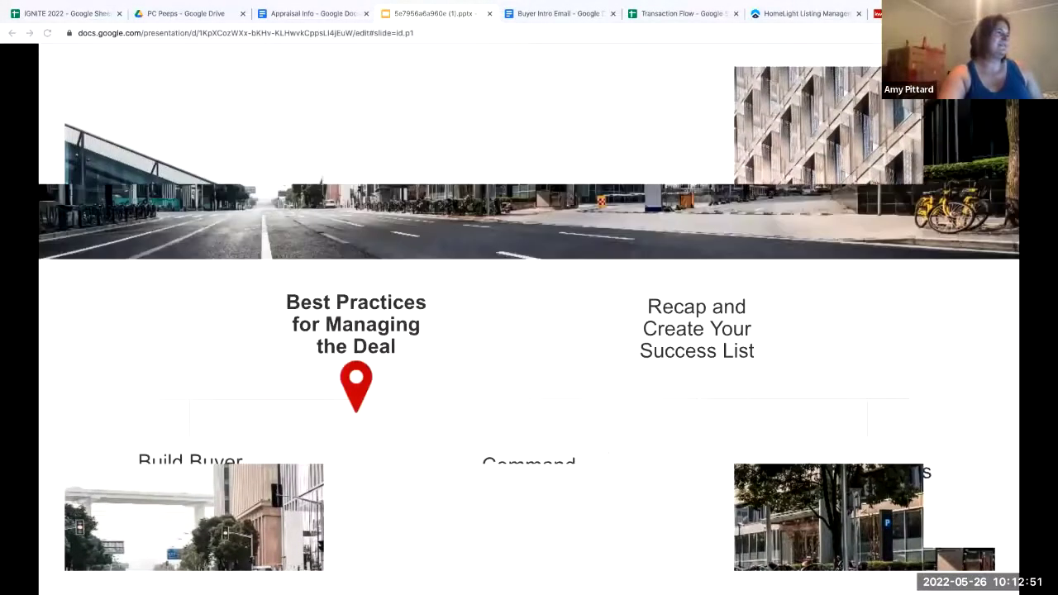
key("Right")
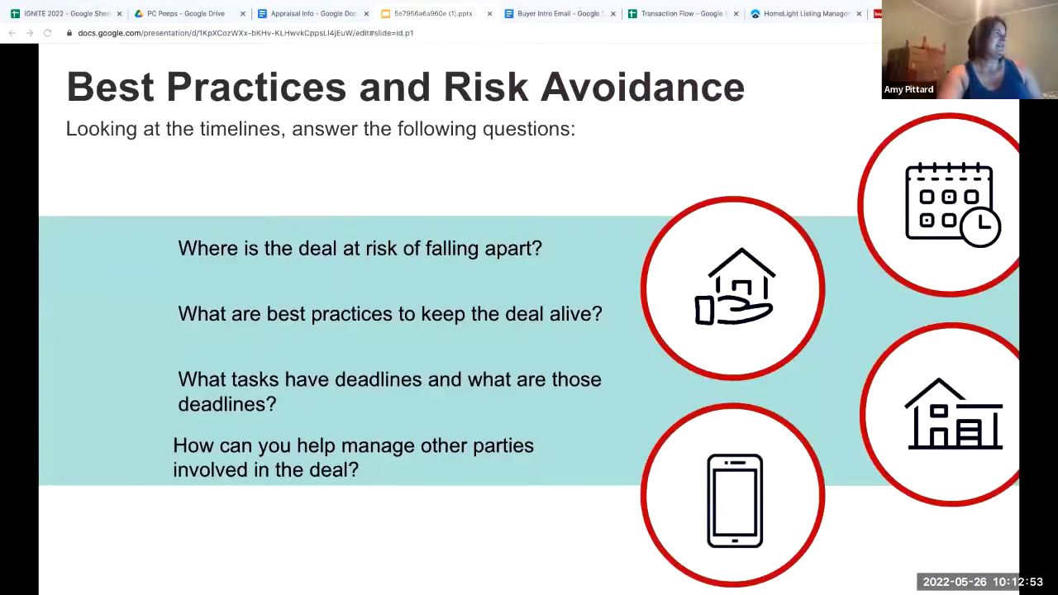
key("Right")
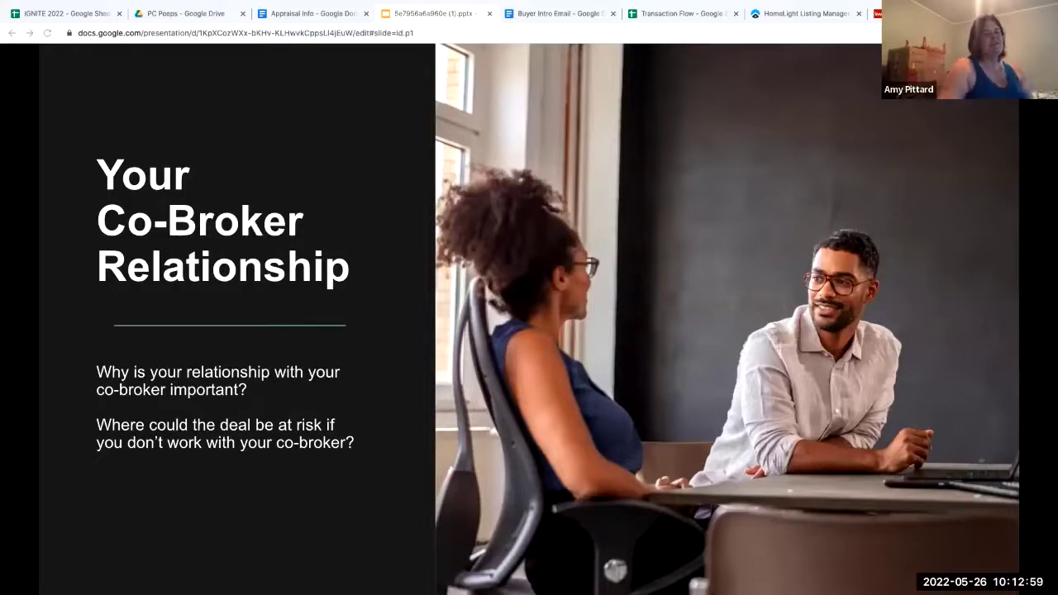
key("Right")
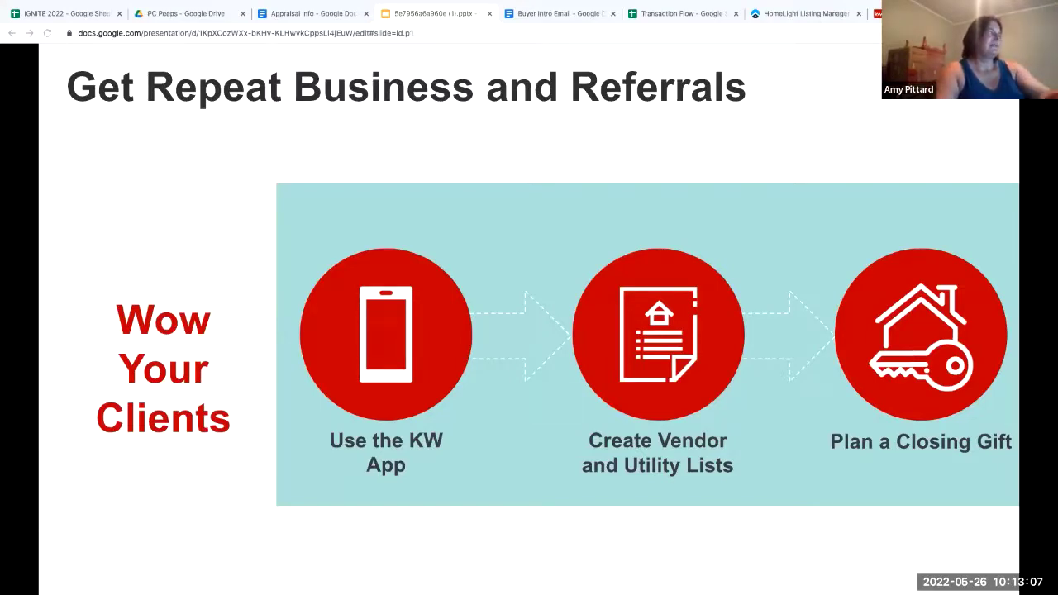
key("Right")
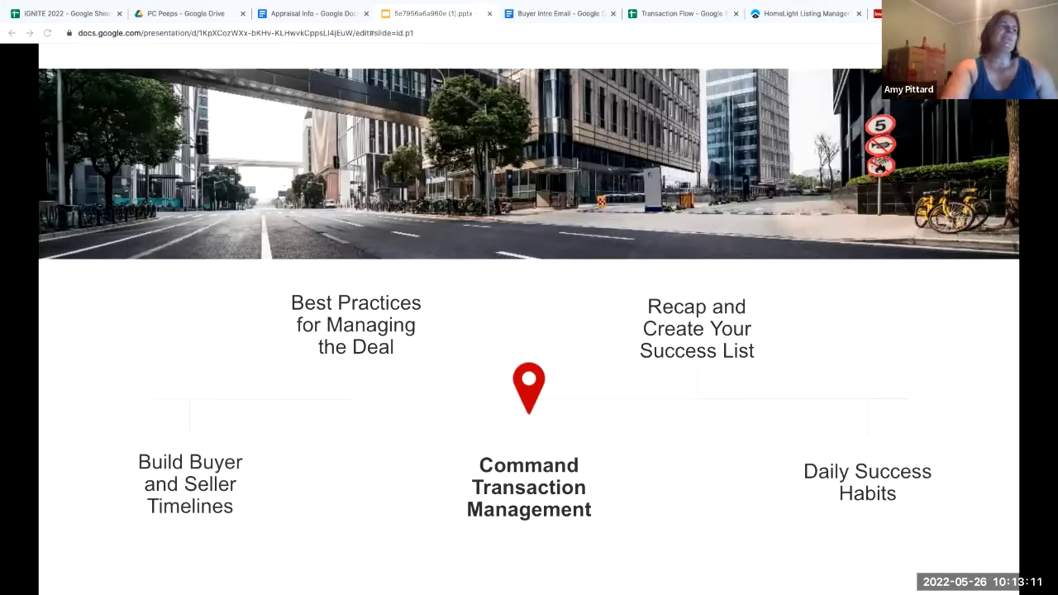
key("Right")
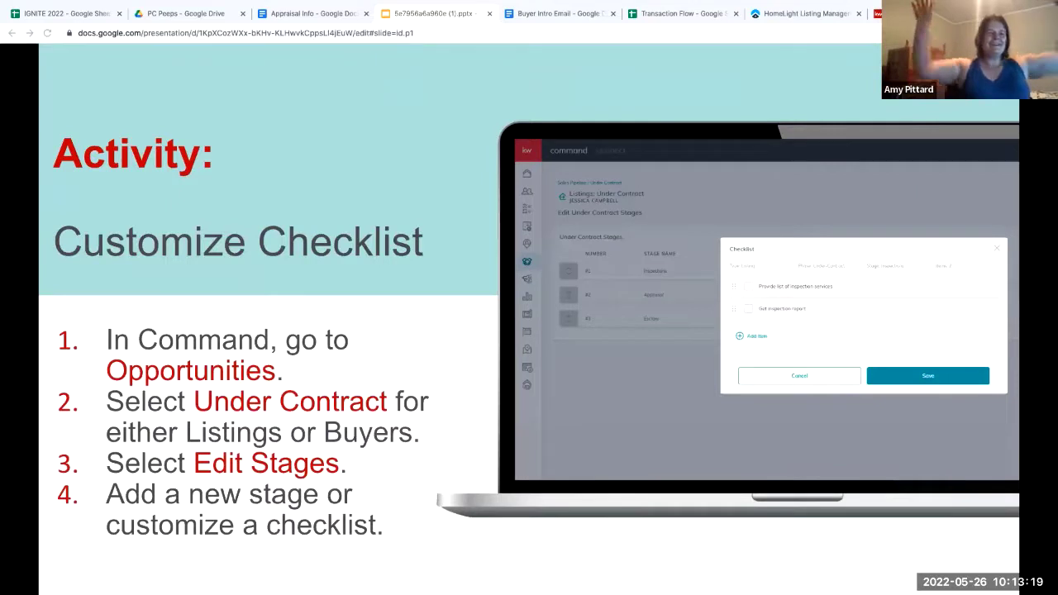
key("Right")
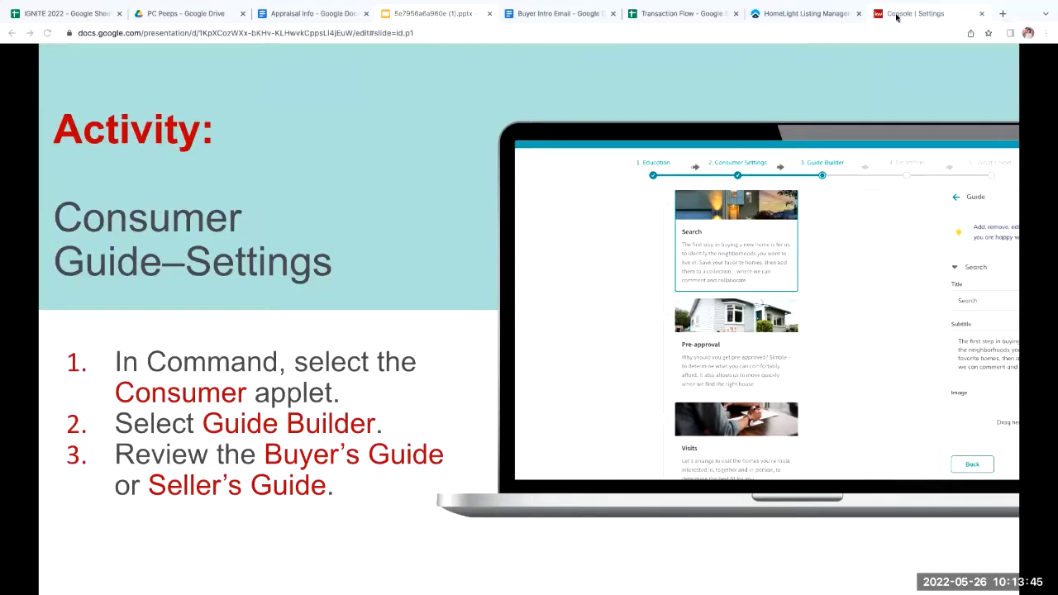
- Switch to KW Command, open the Consumer applet's Guide Builder, and show the available options for the default Buyer's Guide
left_click(896, 13)
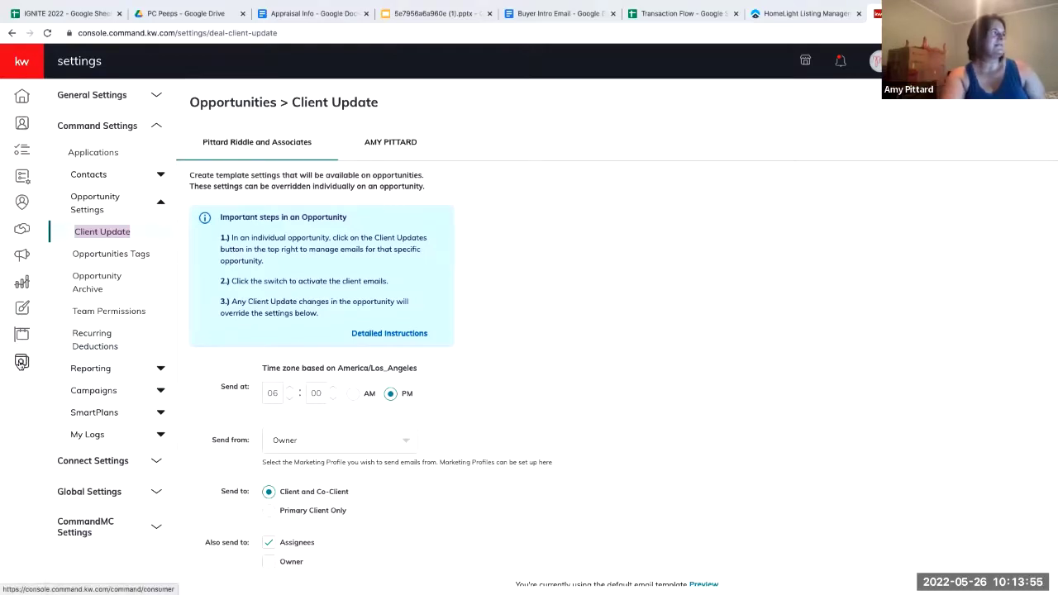
left_click(21, 363)
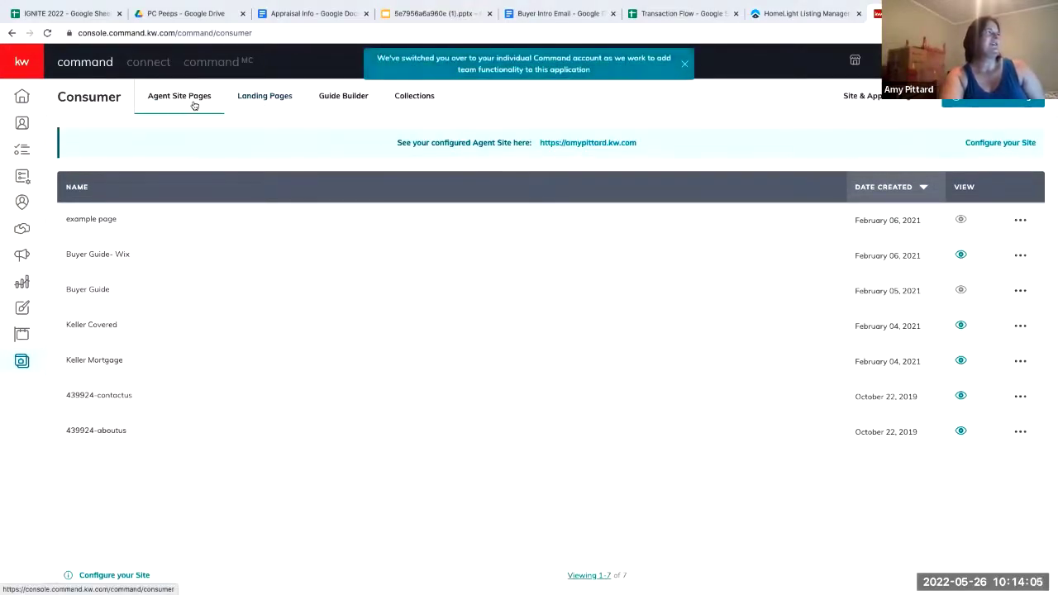
left_click(343, 99)
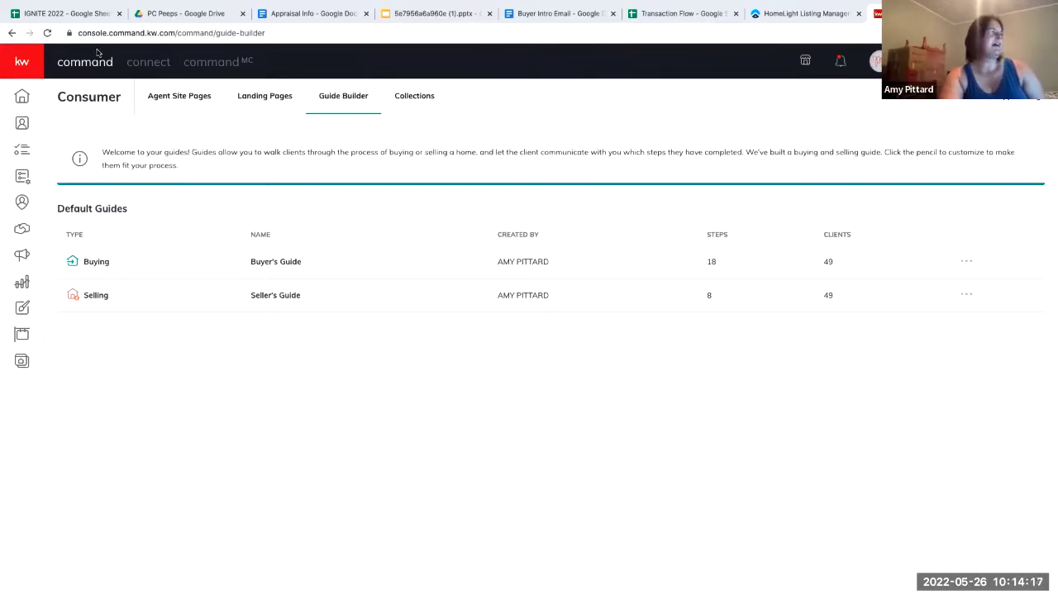
left_click(965, 262)
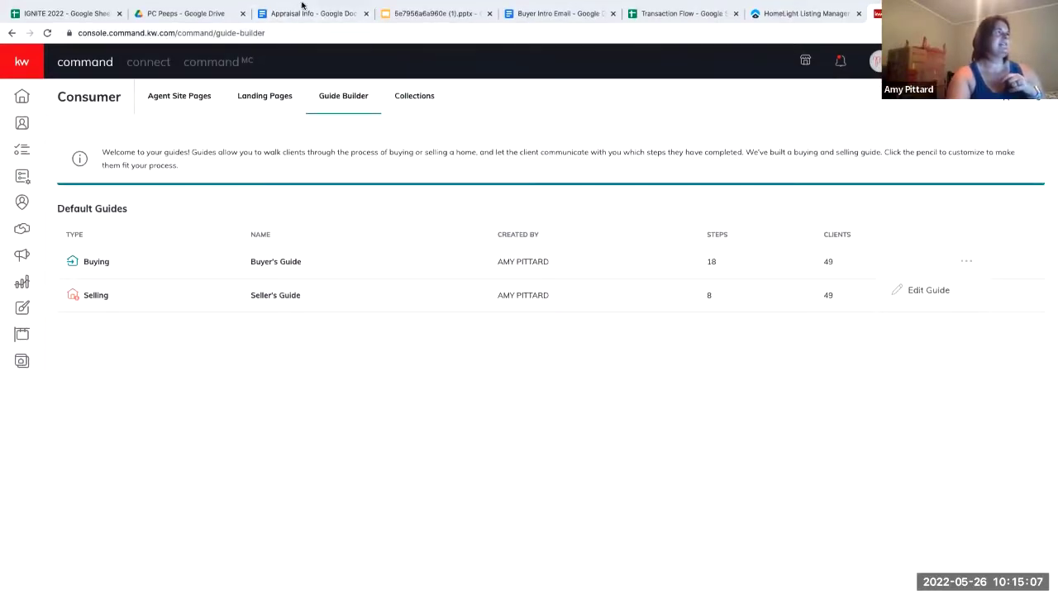
- Return to the training slide deck and advance from the Consumer Guide–Settings activity to the Aha's to Achievement recap slide
mouse_move(301, 4)
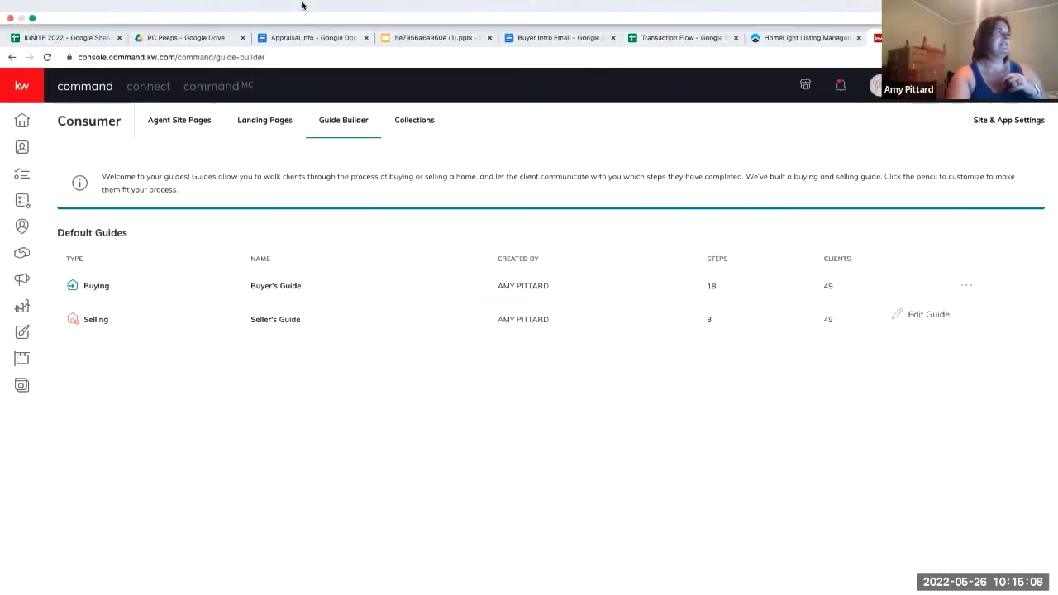
left_click(399, 38)
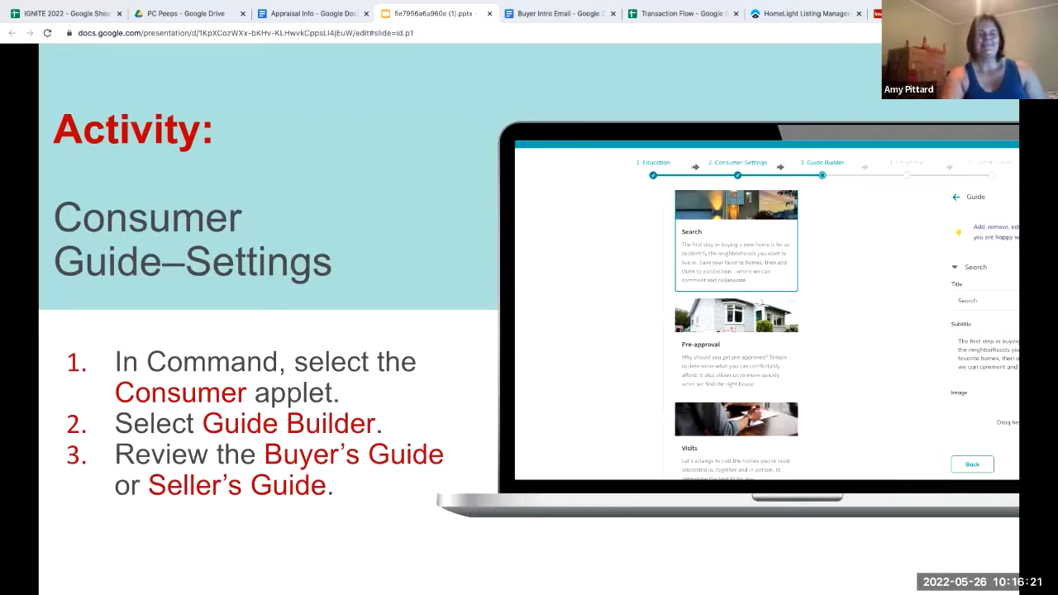
key("Right")
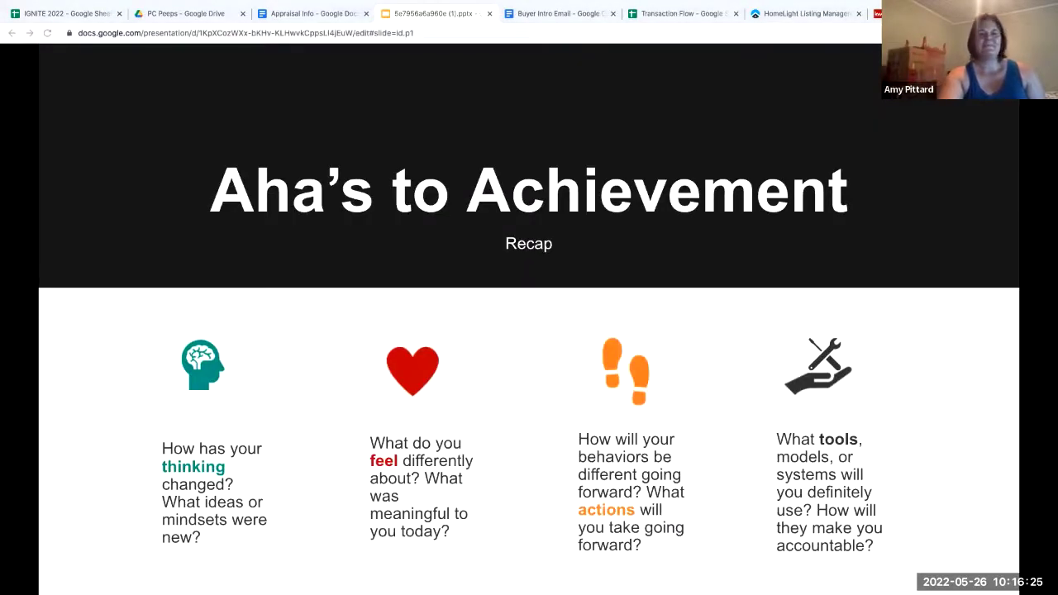
key("Left")
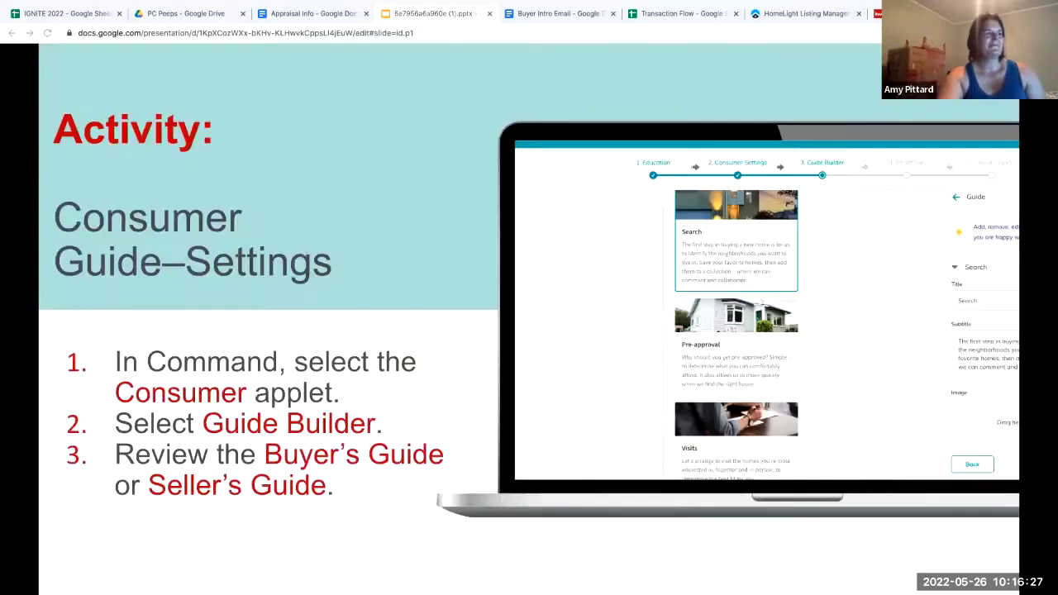
key("Right")
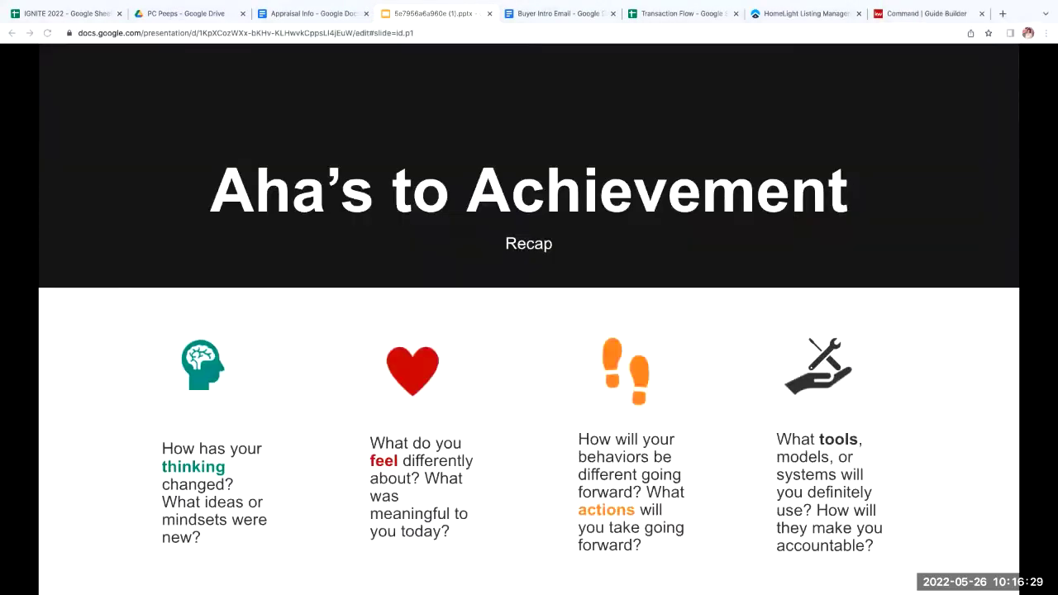